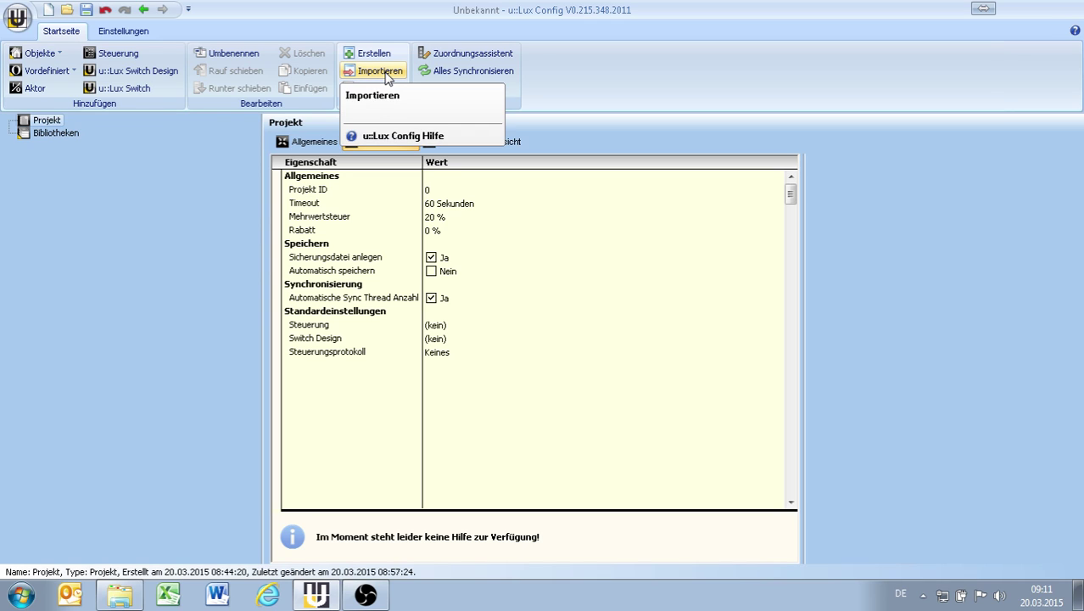
Import the library file uLuxModern.uLuxLib from the uLux documents folder into the project.
click(384, 71)
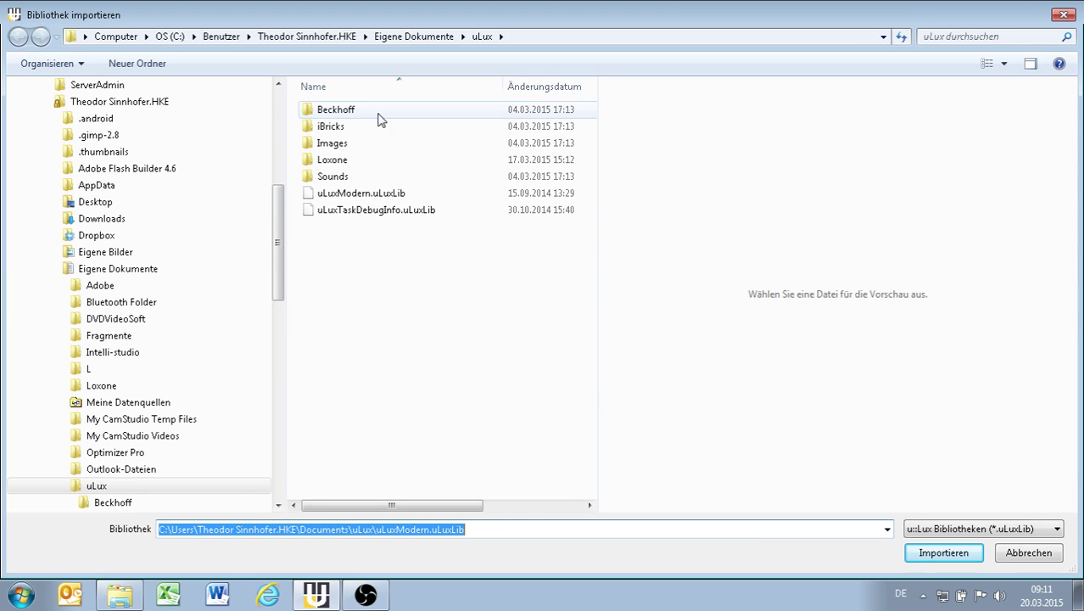
double_click(399, 201)
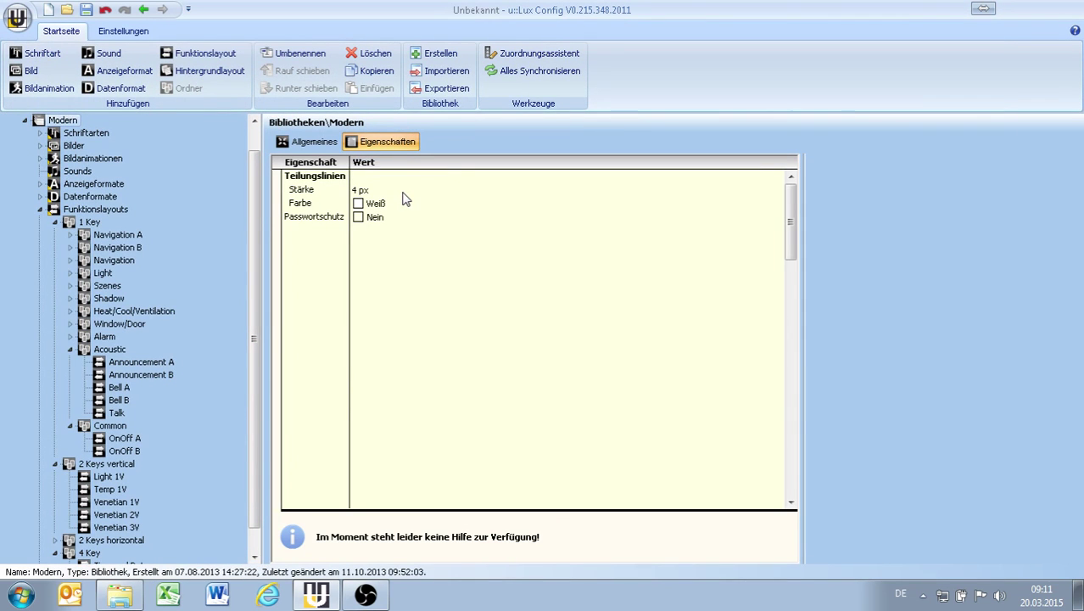
Examine the key folders under Funktionslayouts in the Modern library and collapse the whole Bibliotheken branch.
scroll(219, 142, up, 1)
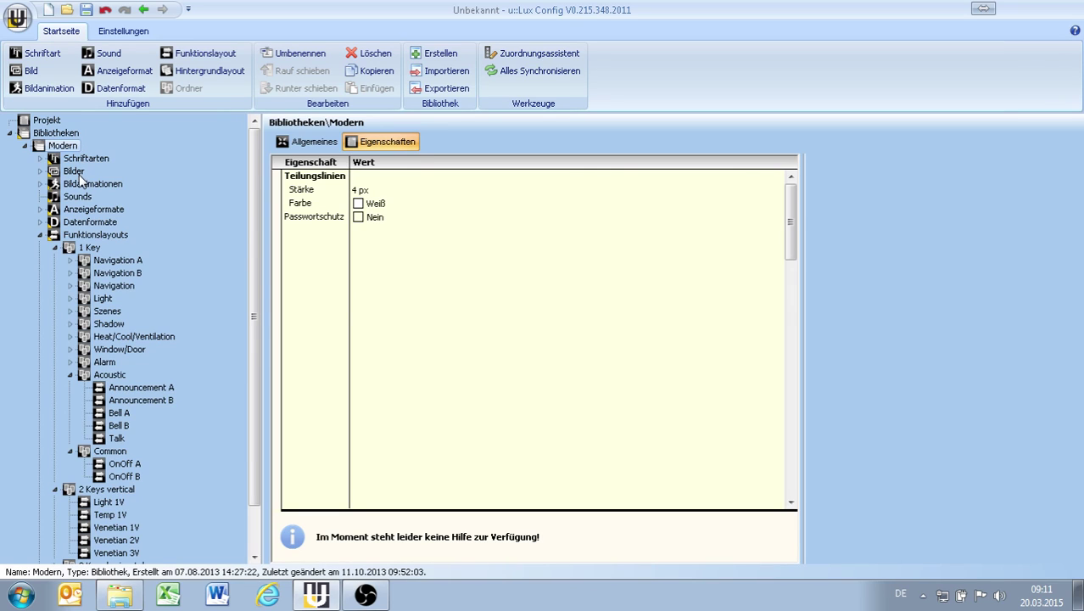
click(91, 248)
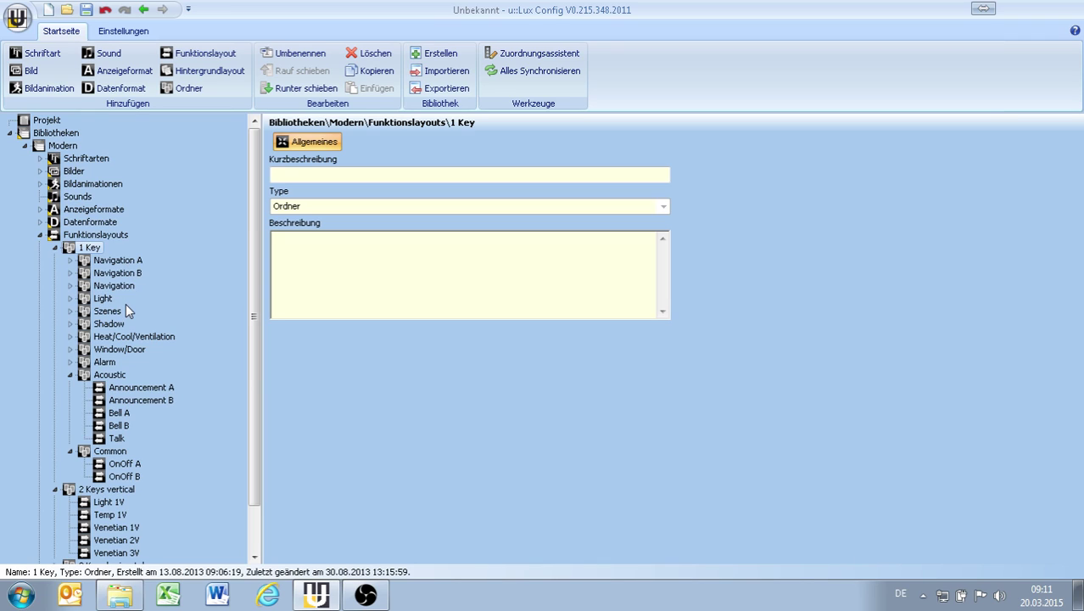
click(55, 247)
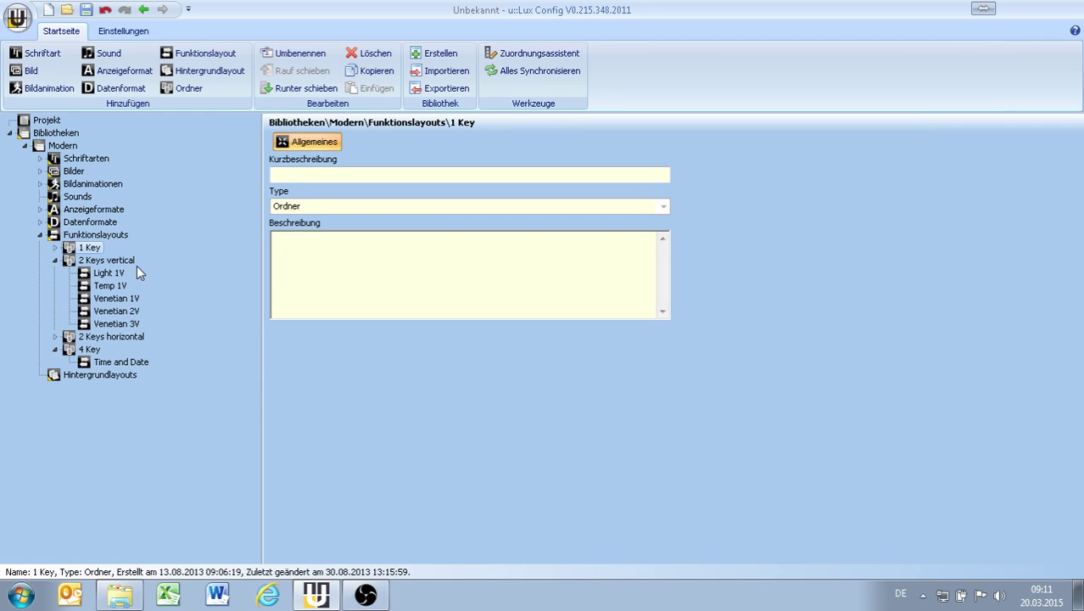
click(58, 260)
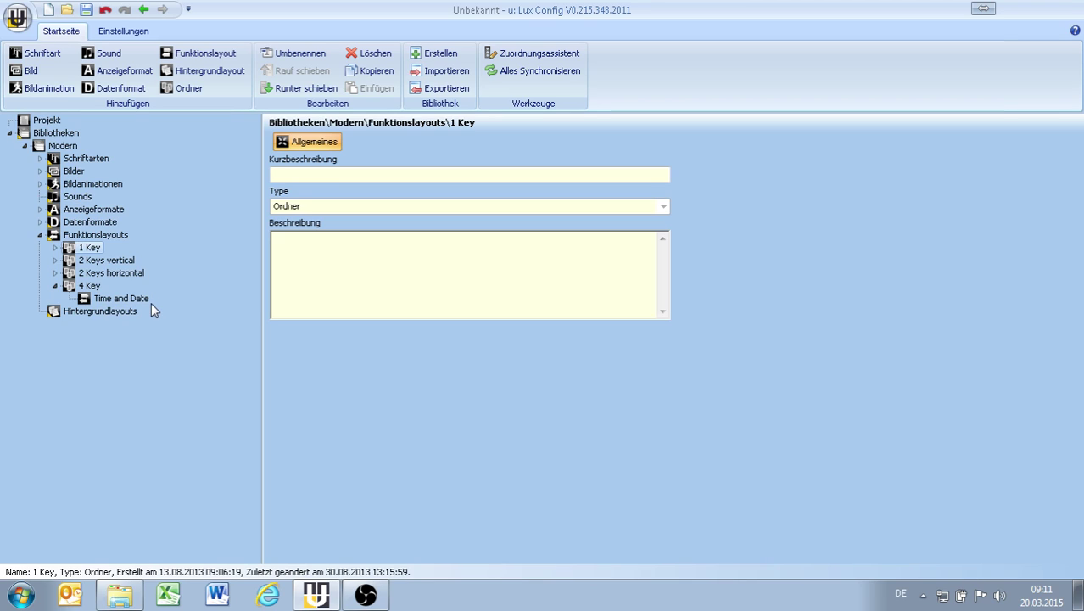
click(40, 235)
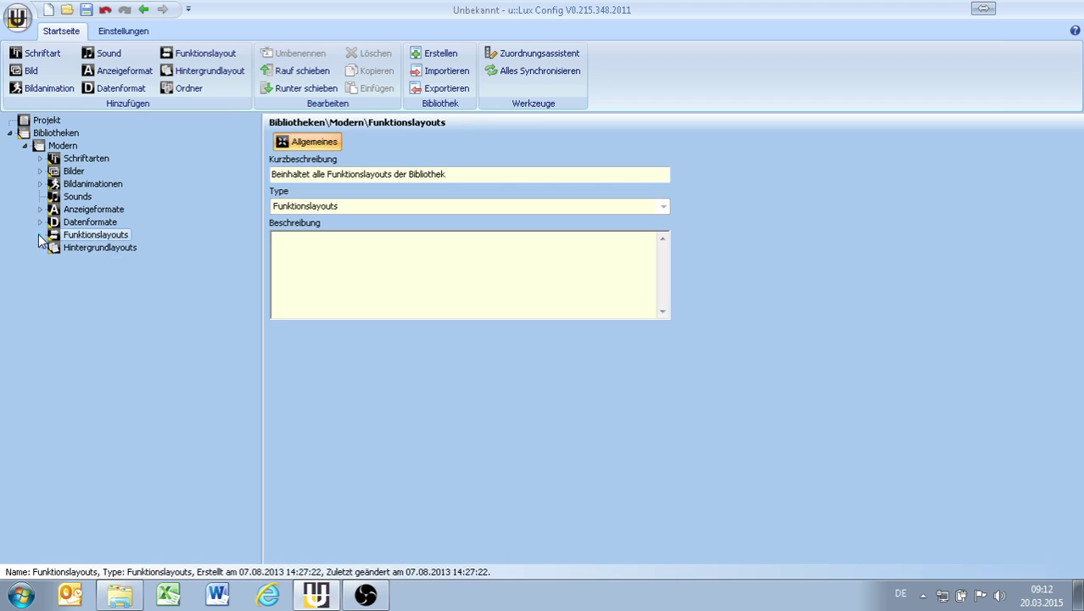
click(25, 145)
click(9, 134)
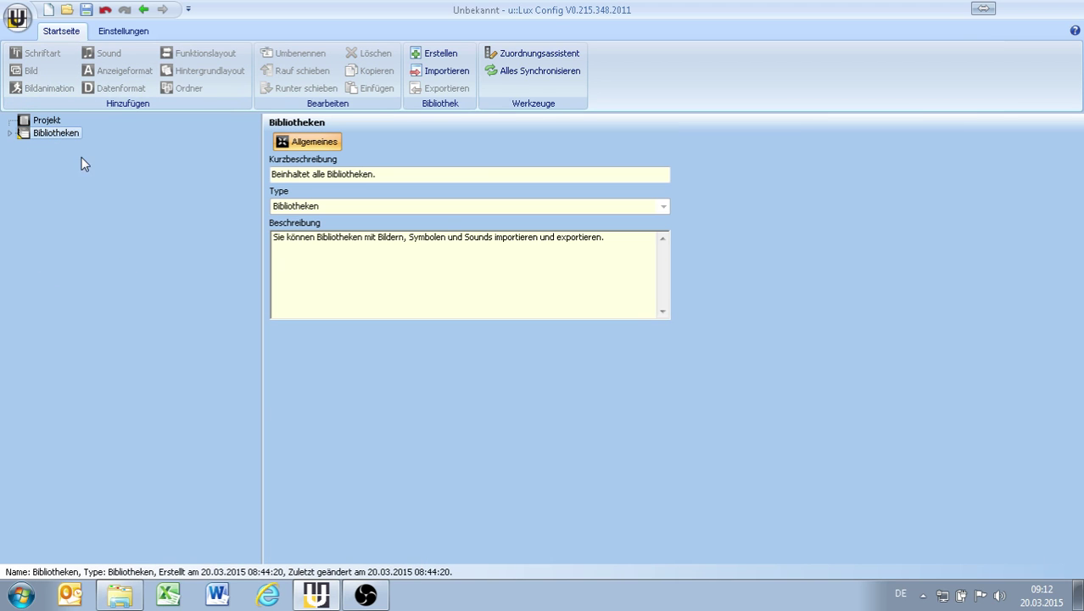
Add two rooms (Raum) directly under the project and name them Büro and Verteilerraum.
click(49, 121)
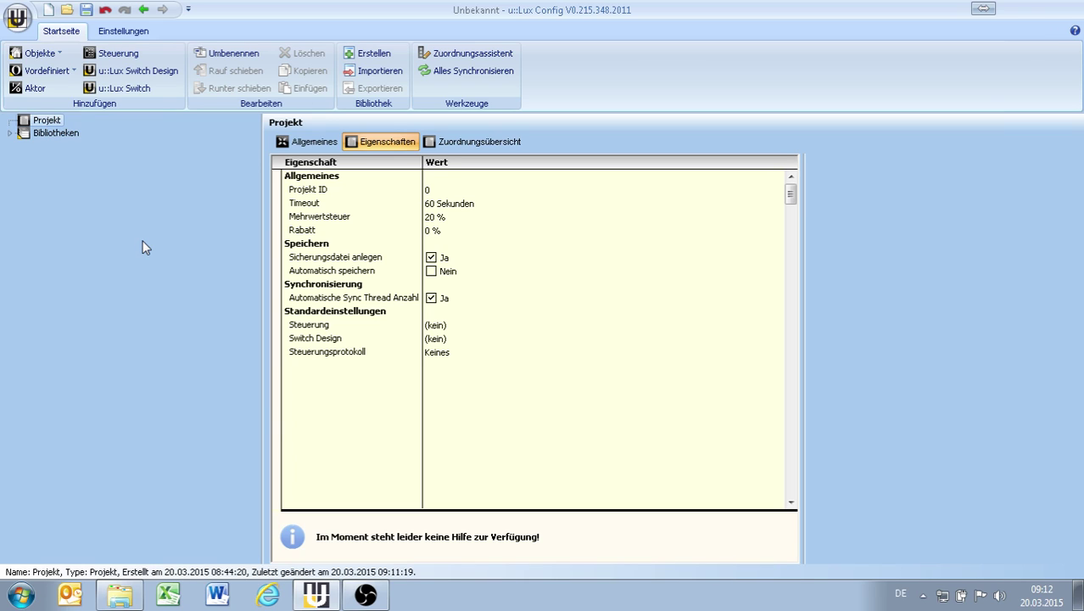
click(52, 124)
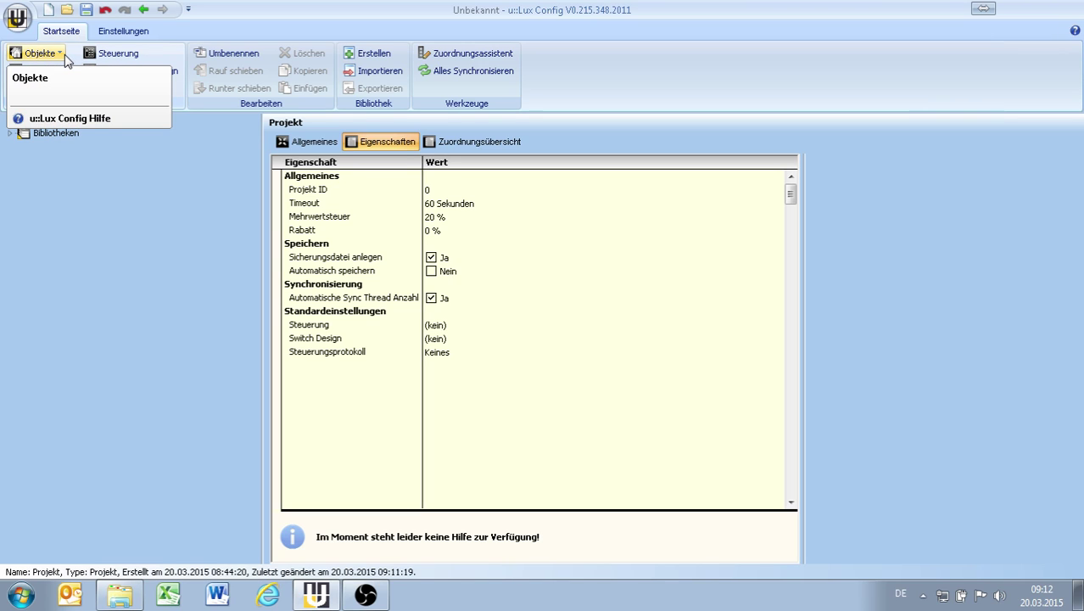
click(67, 61)
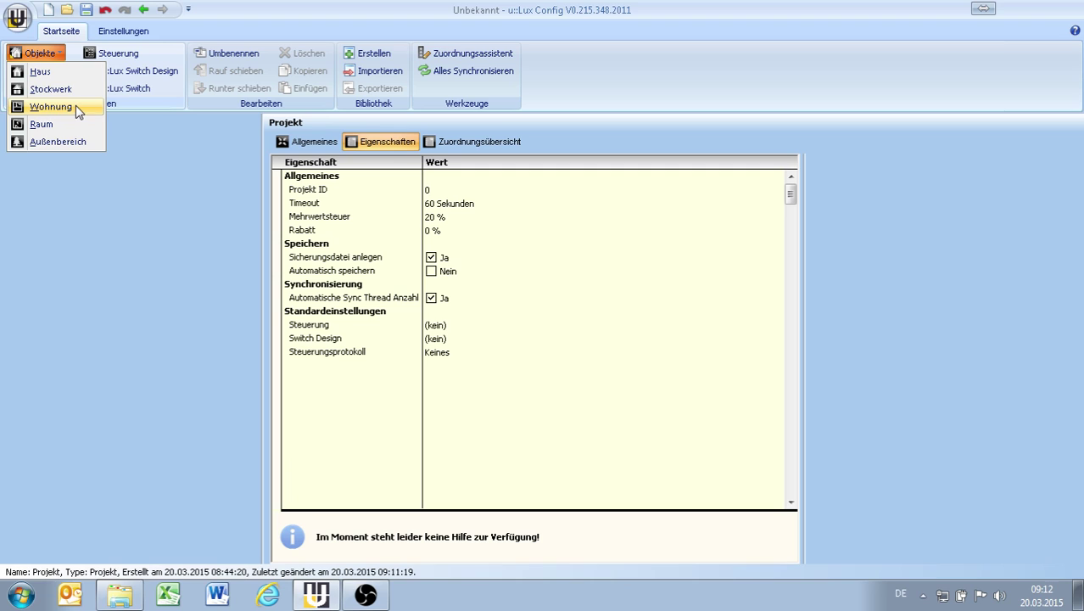
click(42, 125)
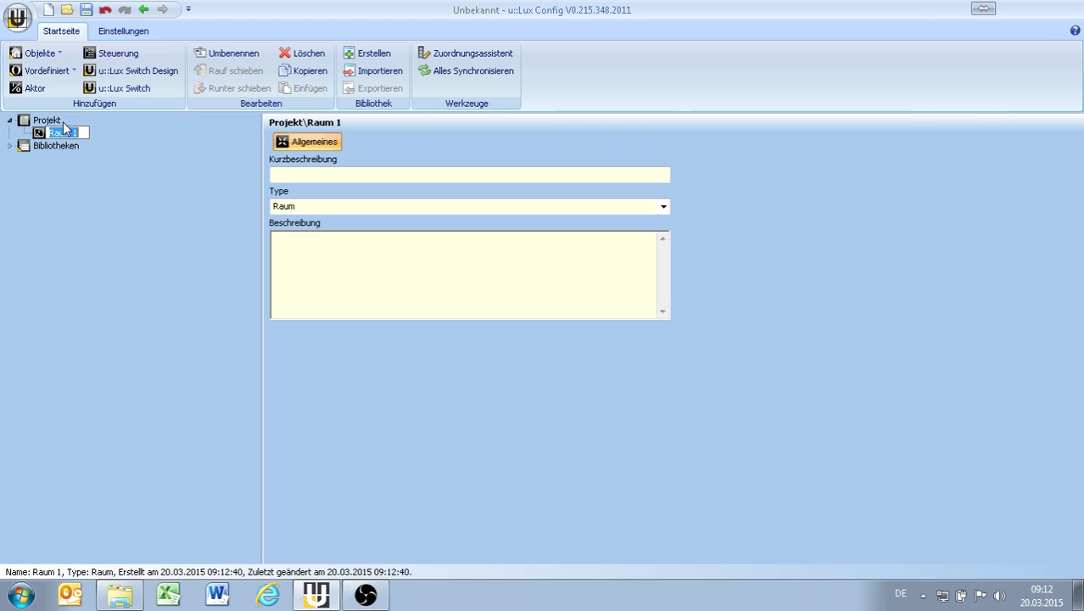
text(Büro)
click(63, 54)
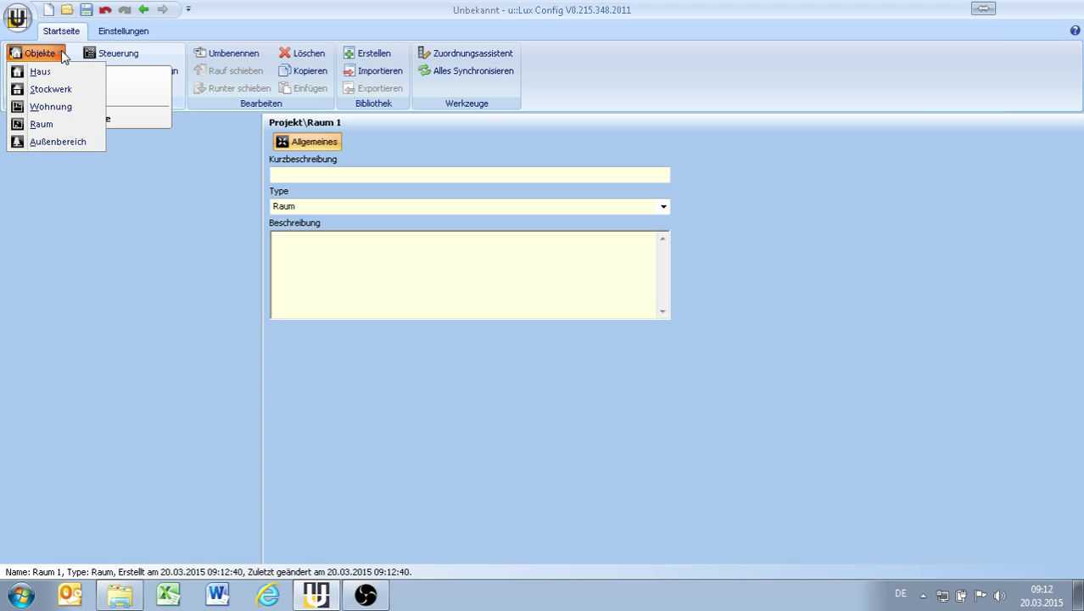
click(38, 124)
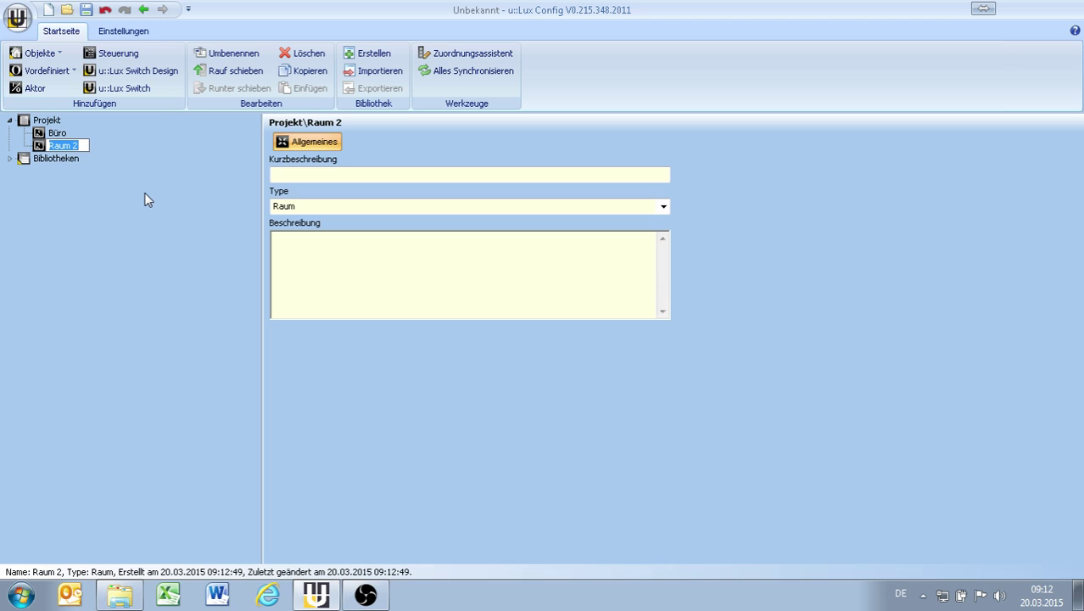
text(Verteilerraum)
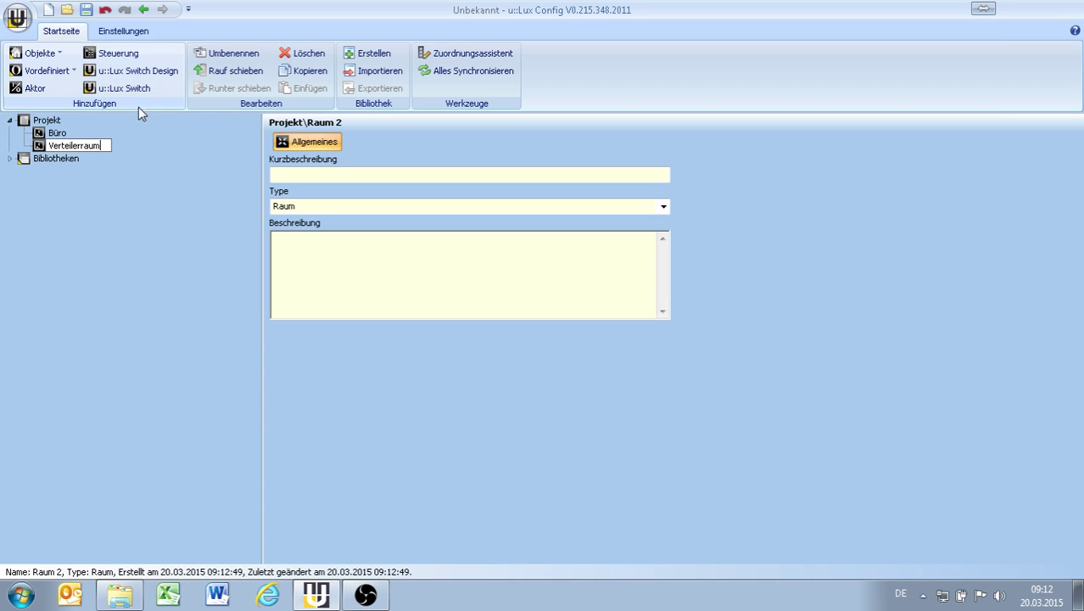
Add a controller named Steuerung to the Verteilerraum room and set its IP address to 192.168.0.200.
click(138, 54)
click(121, 158)
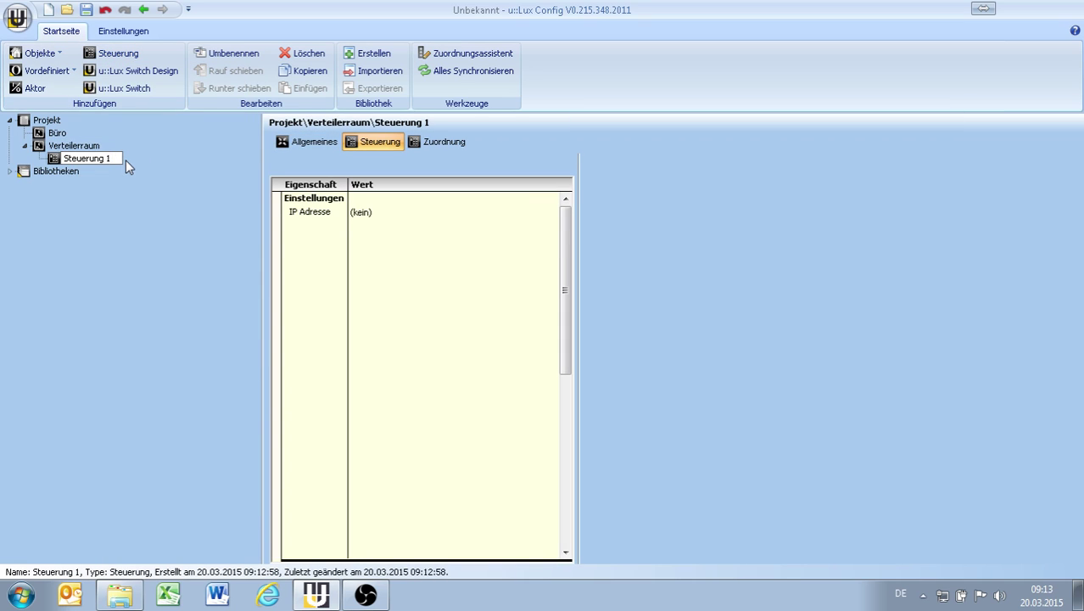
click(379, 216)
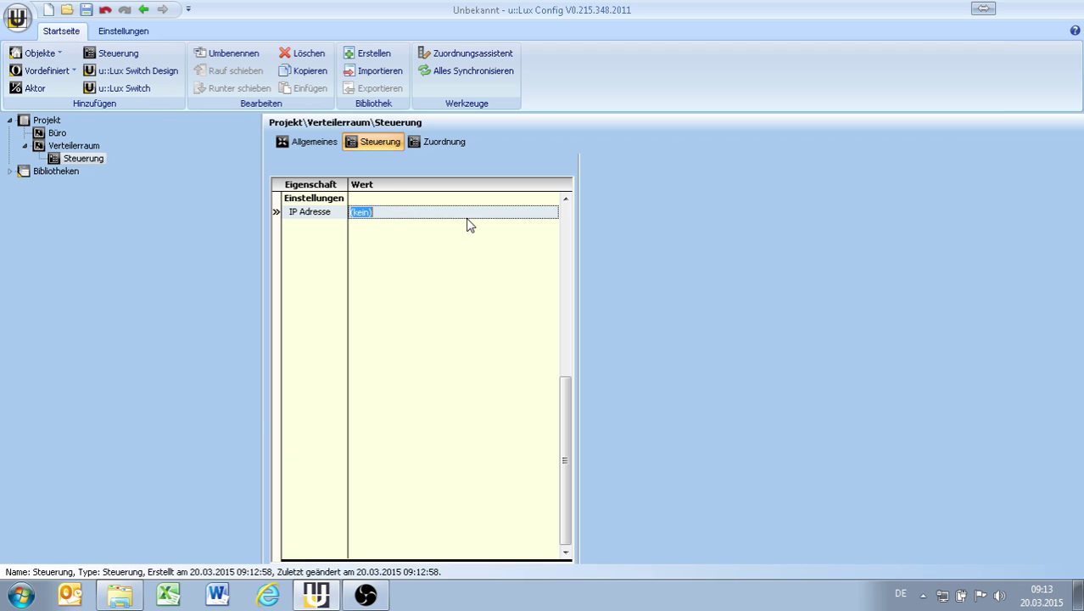
text(192.168.0.200)
click(189, 238)
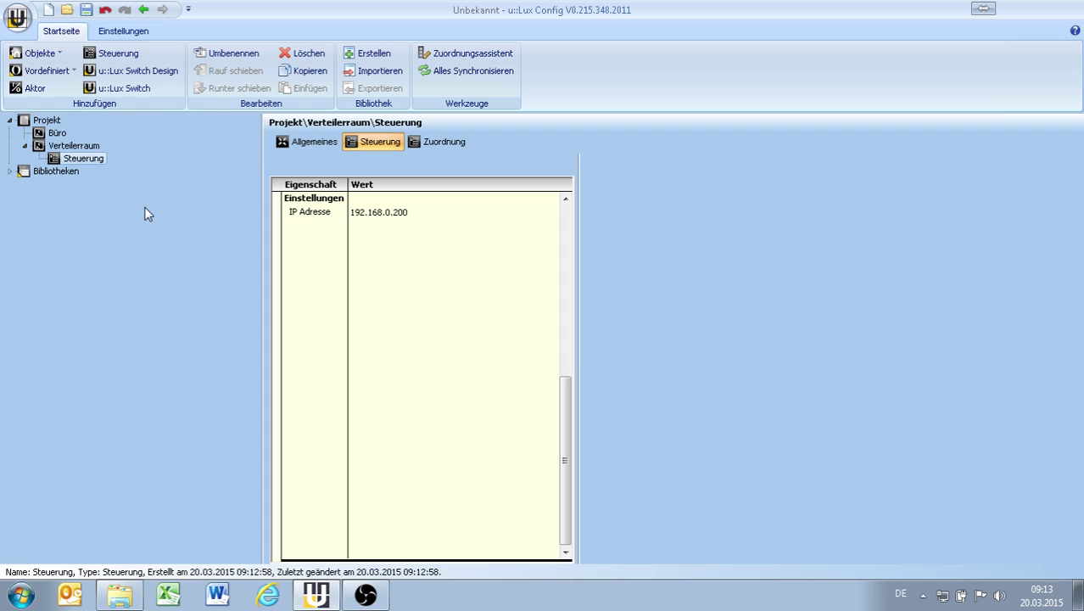
Add a predefined light named Decke to the Büro room, with function Licht and Dimmbar set to Nein.
click(58, 134)
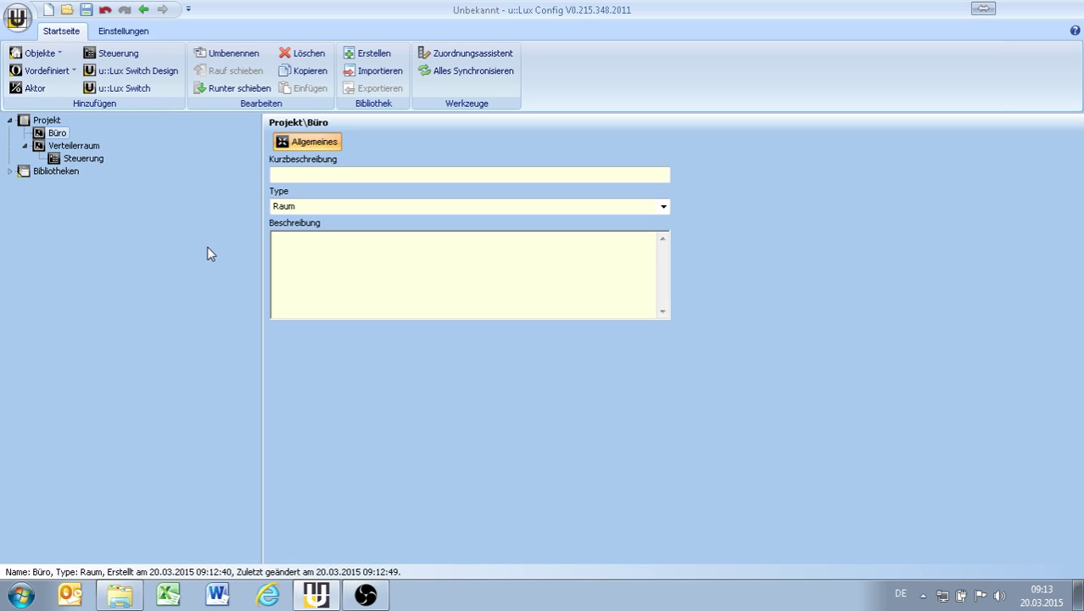
click(73, 72)
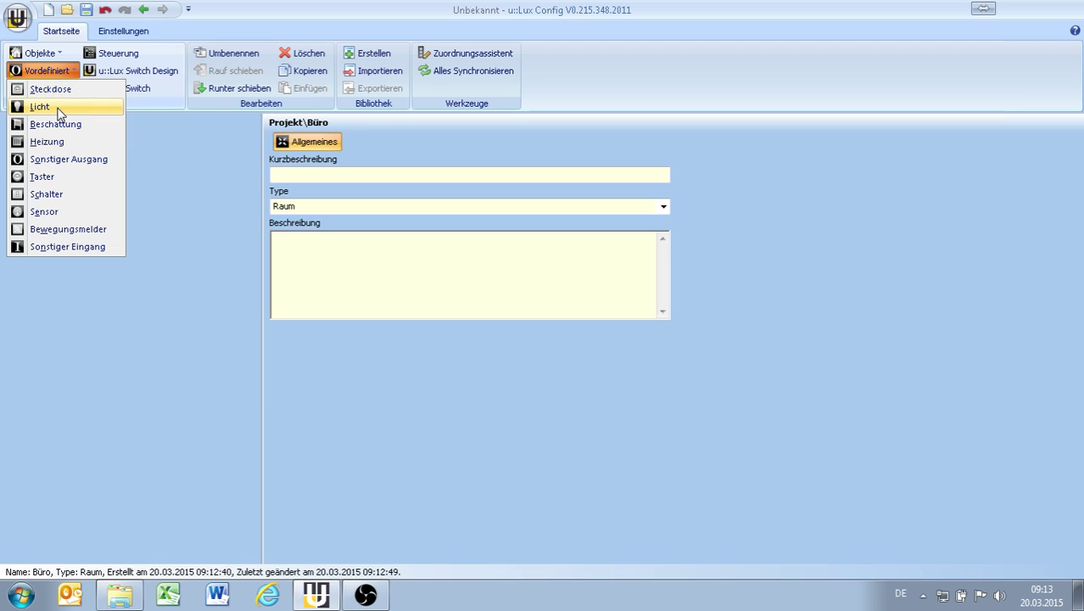
click(58, 109)
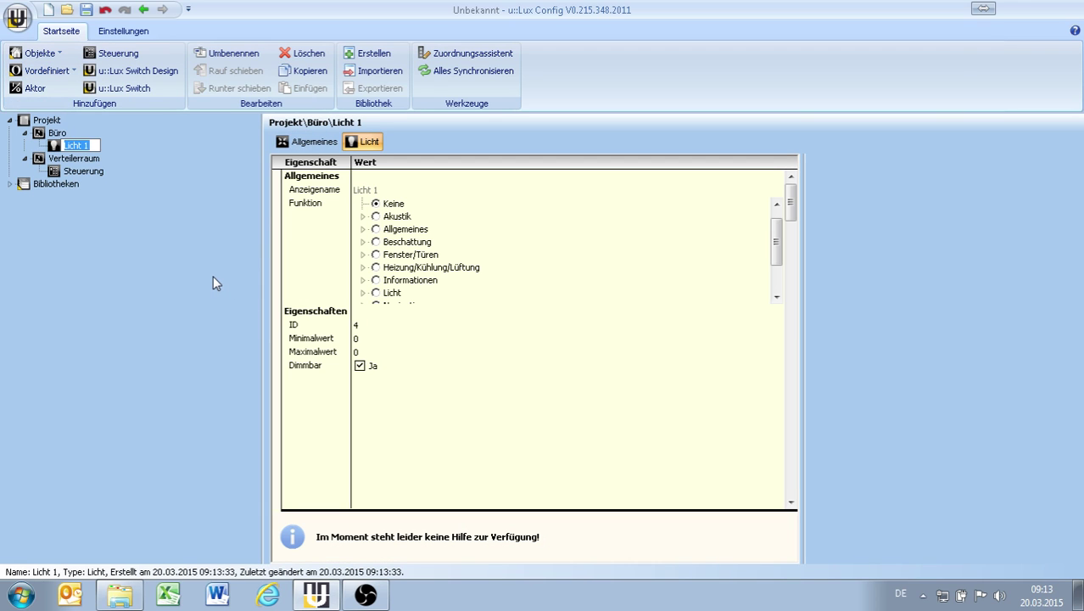
text(Decke)
key(Return)
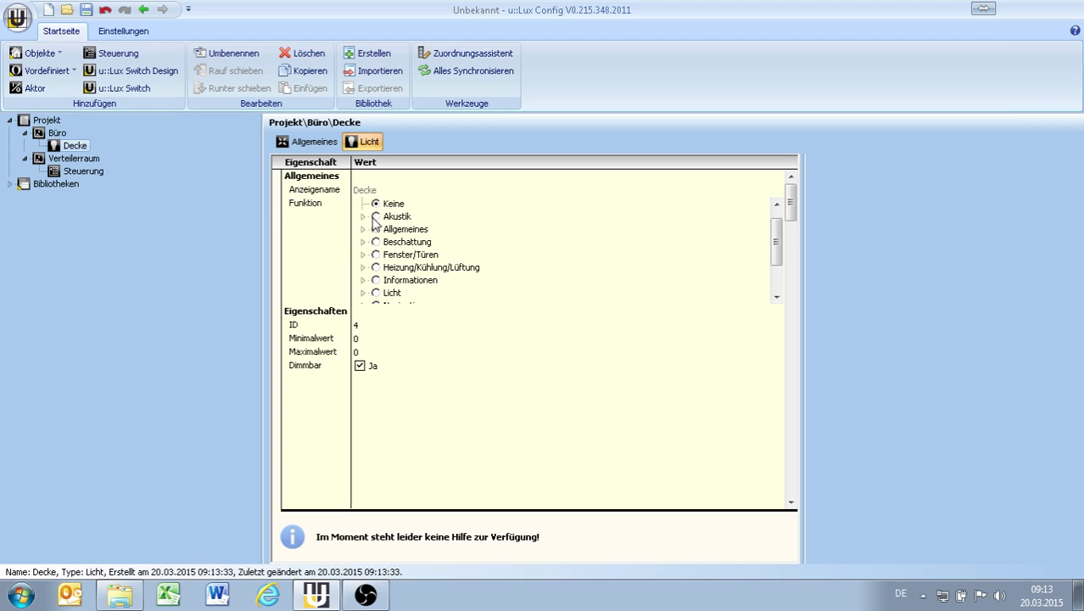
click(376, 293)
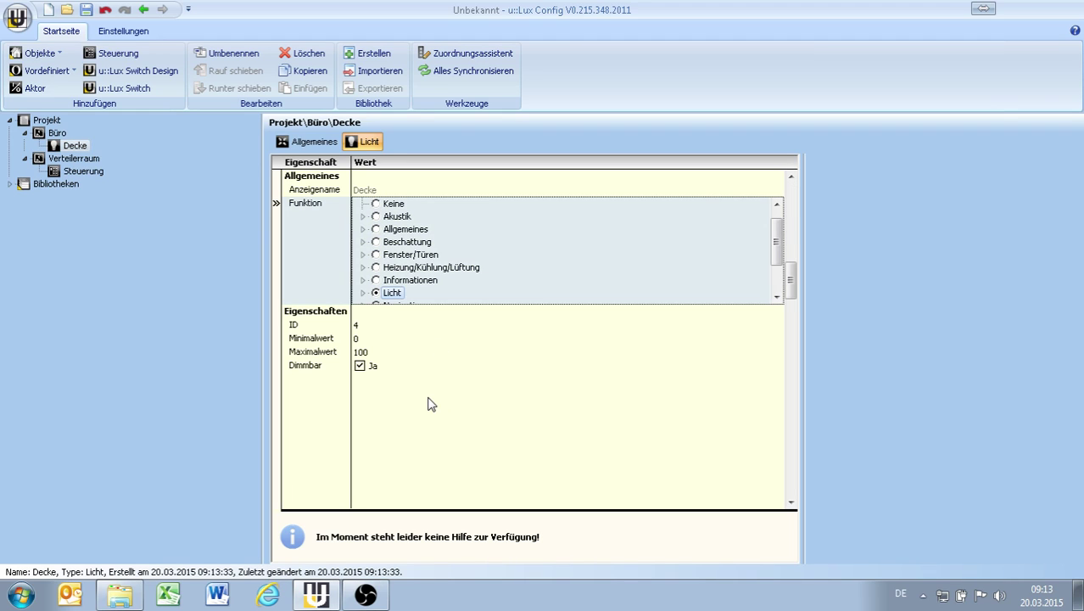
click(359, 365)
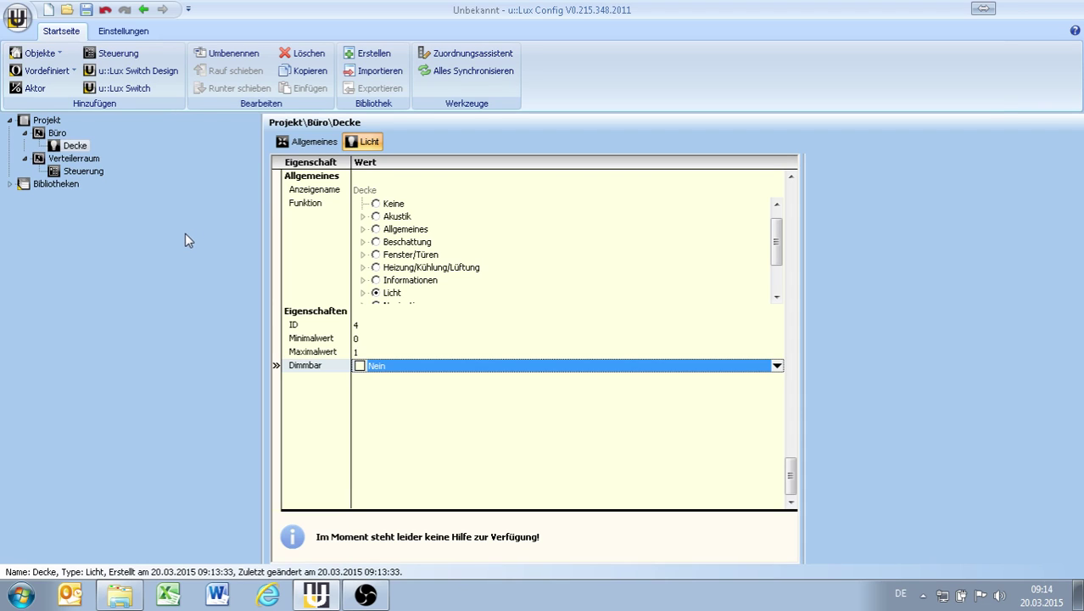
Add a second light named Stehlampe to the Büro room, with function Licht > Stehlampe and Dimmbar set to Nein.
click(68, 72)
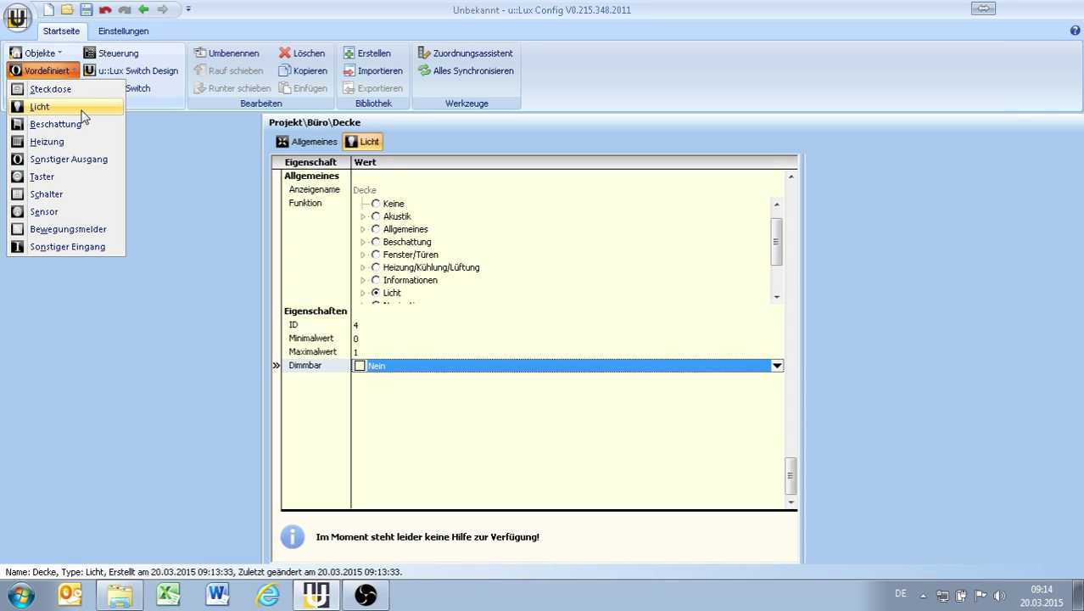
click(82, 108)
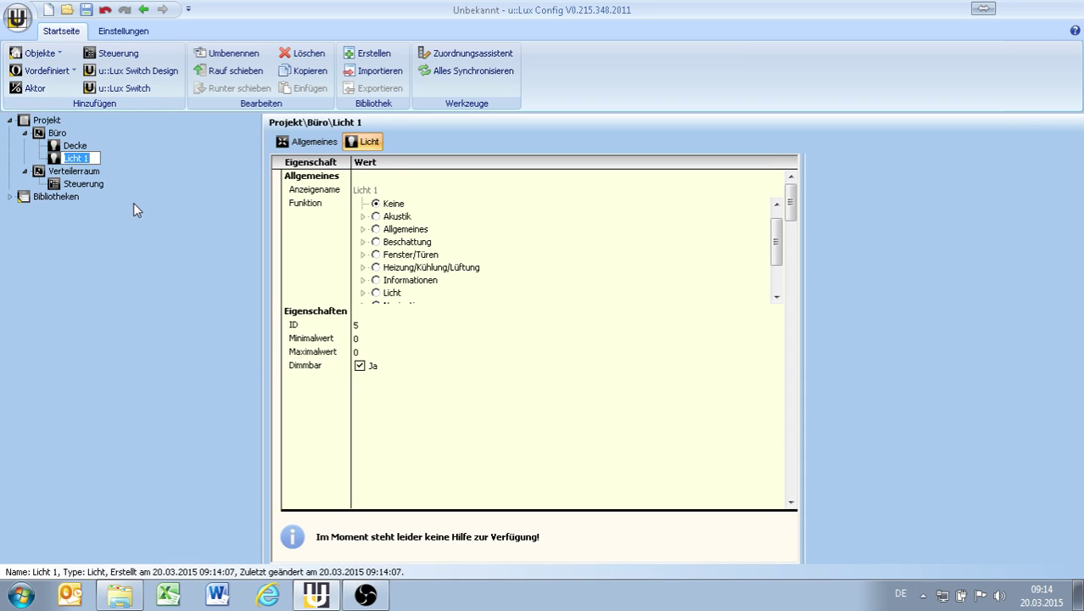
text(Stehlampe)
click(378, 294)
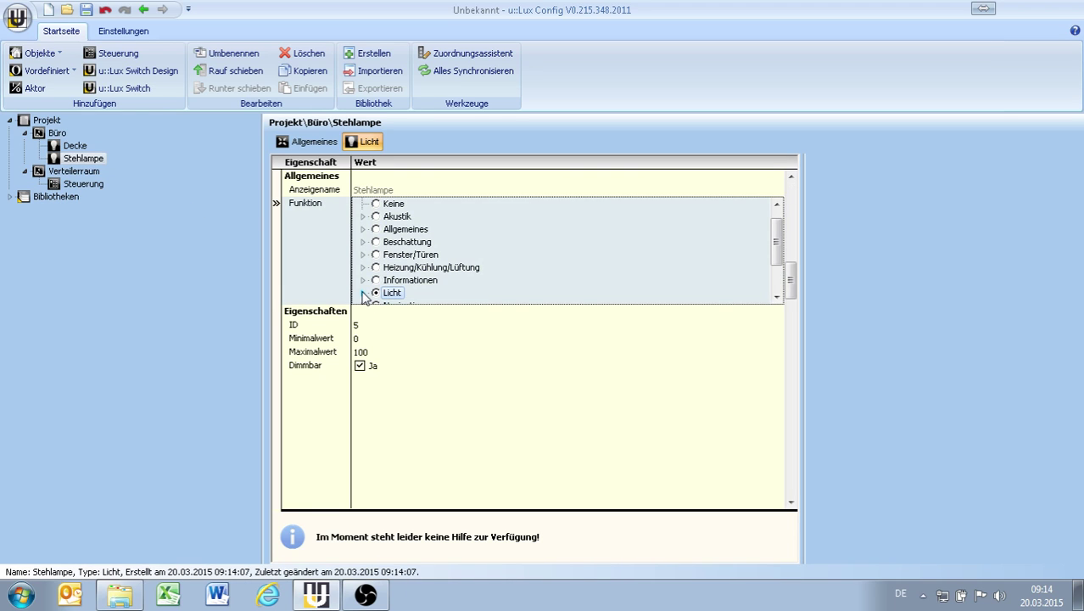
click(363, 292)
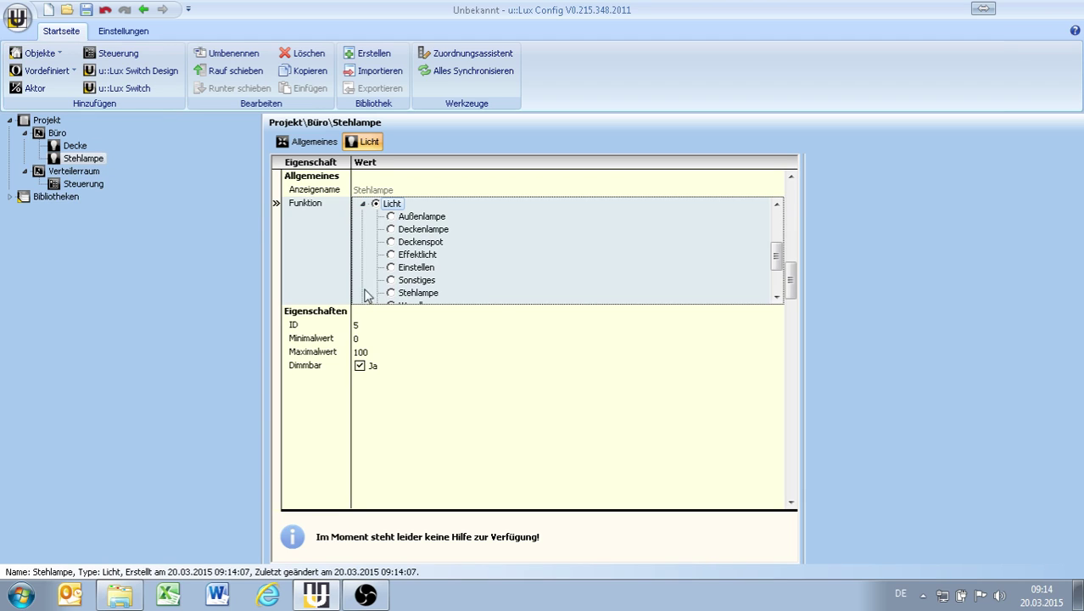
click(776, 297)
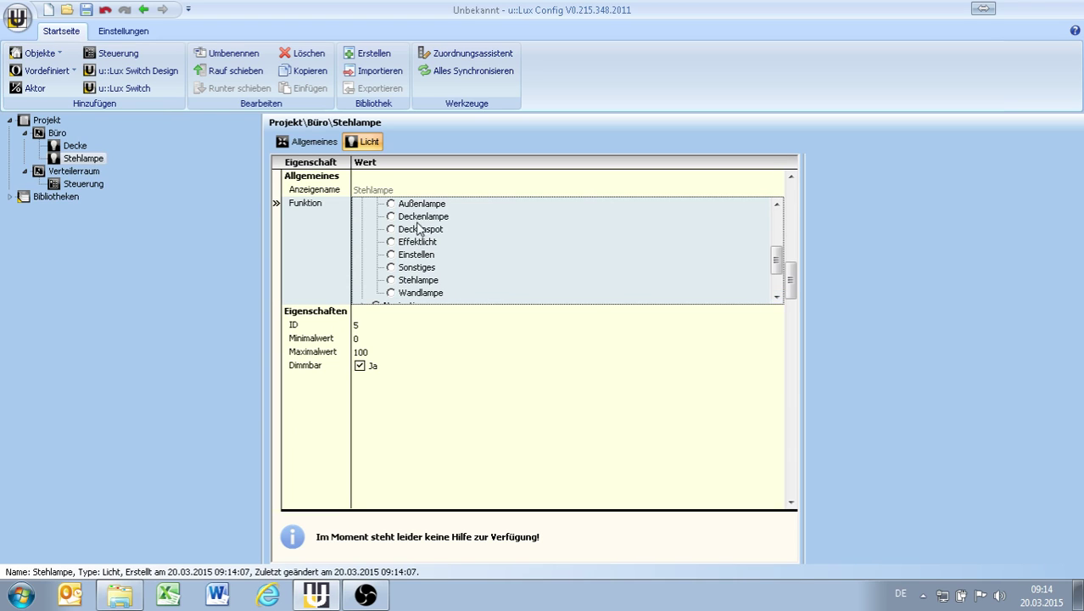
click(402, 283)
click(361, 367)
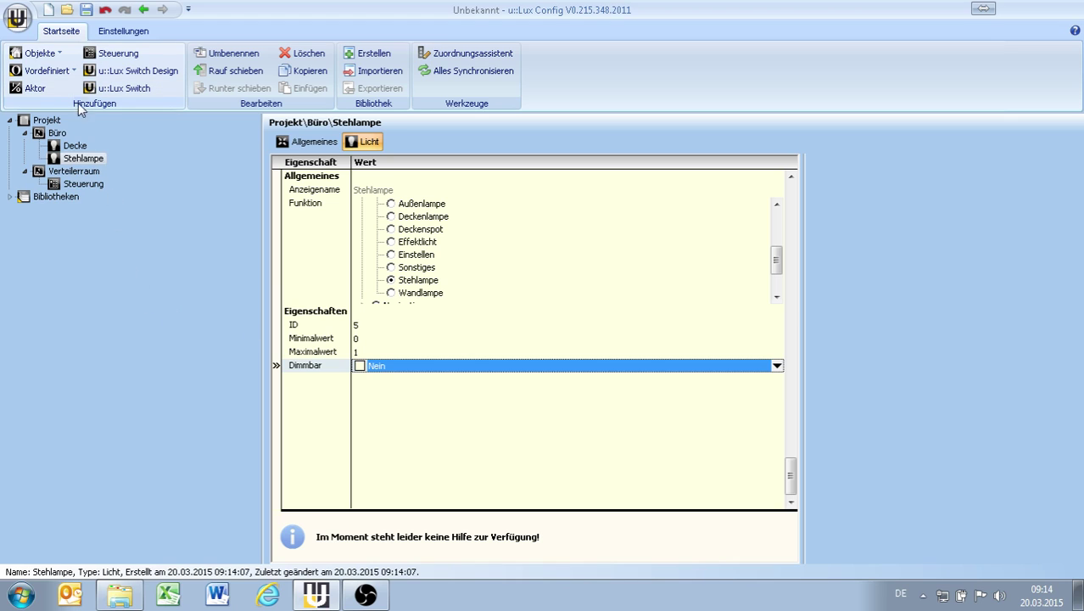
Add a predefined heating object named Temp to the Büro room, with function Heizung/Kühlung/Lüftung > Einstellen.
click(73, 73)
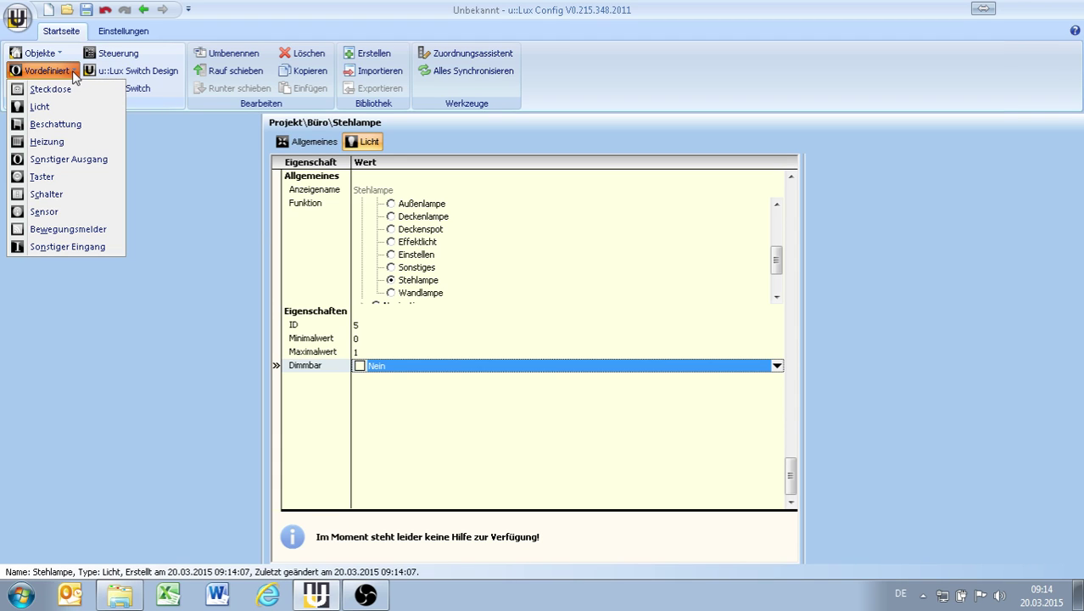
click(53, 143)
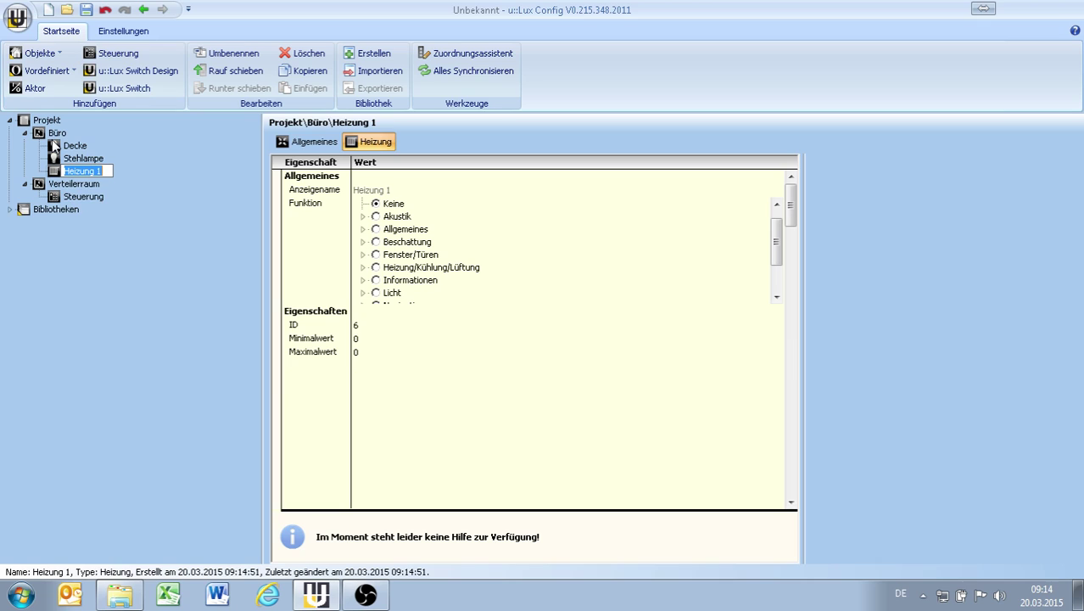
text(Temp)
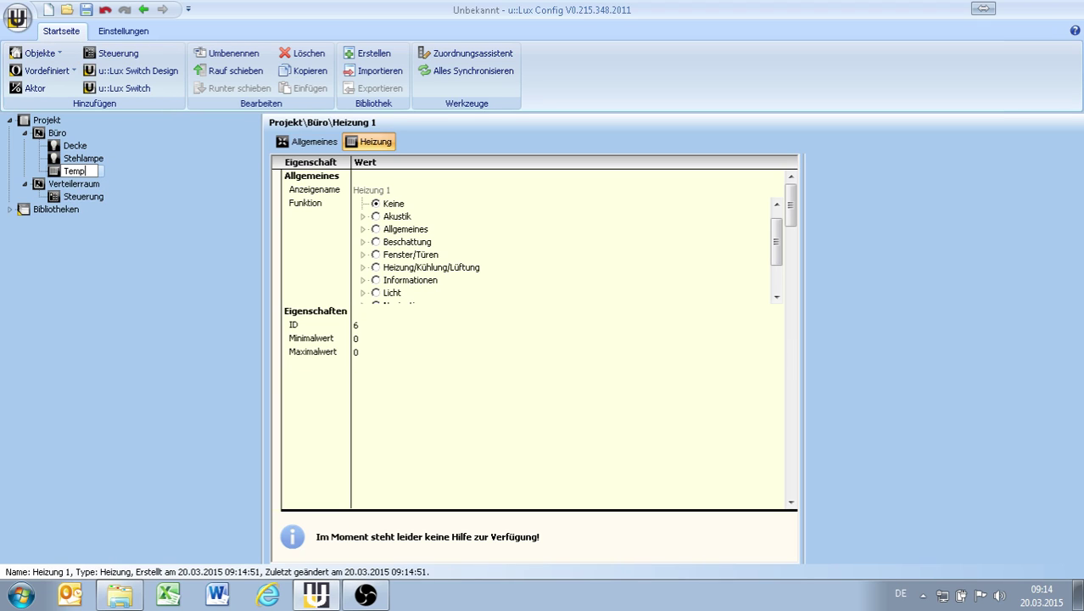
click(376, 268)
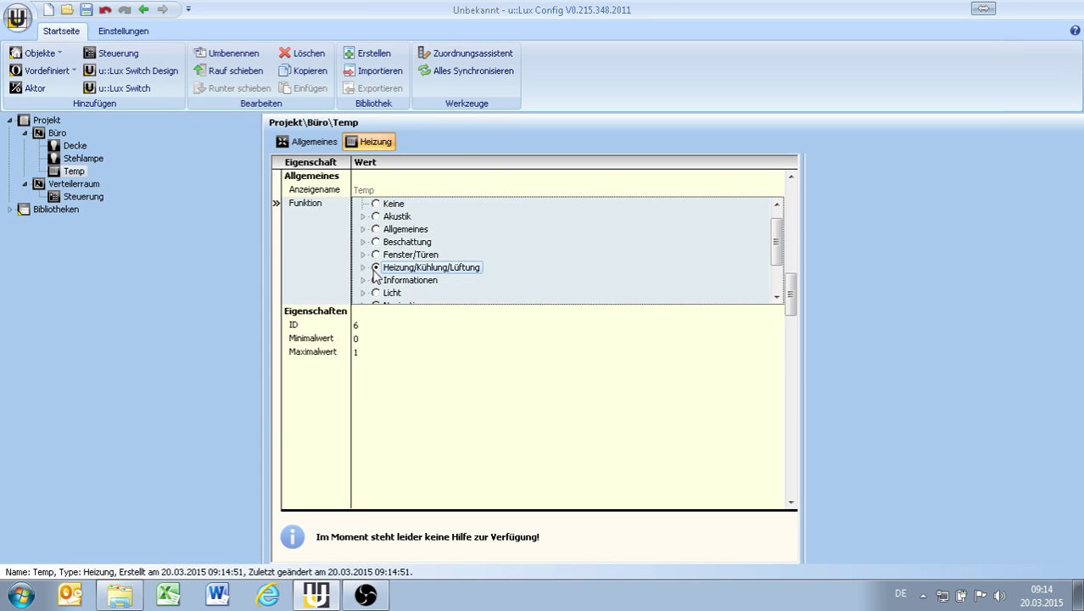
click(364, 268)
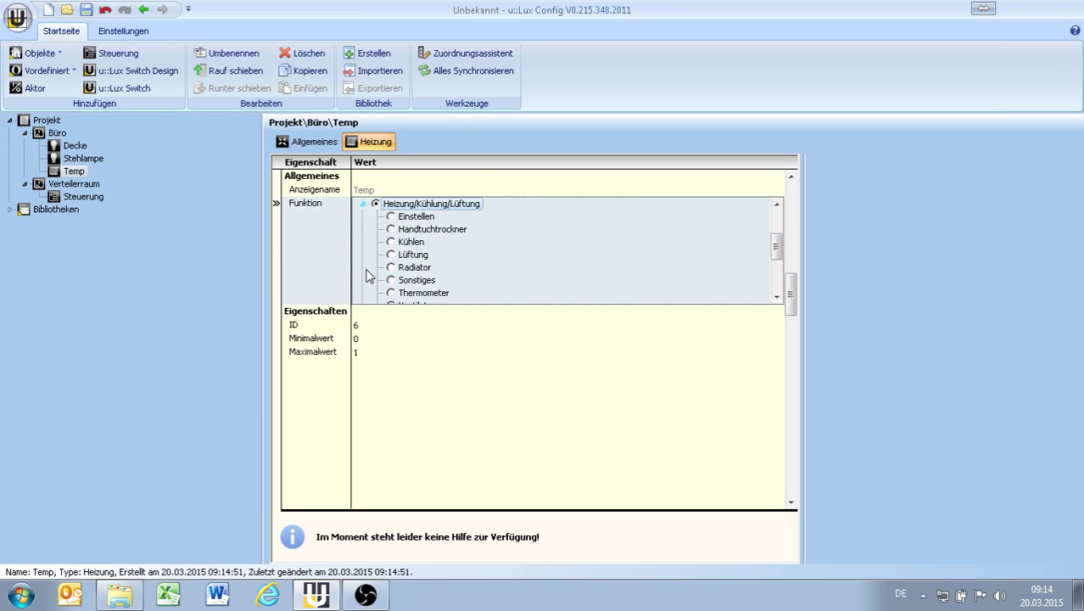
click(391, 217)
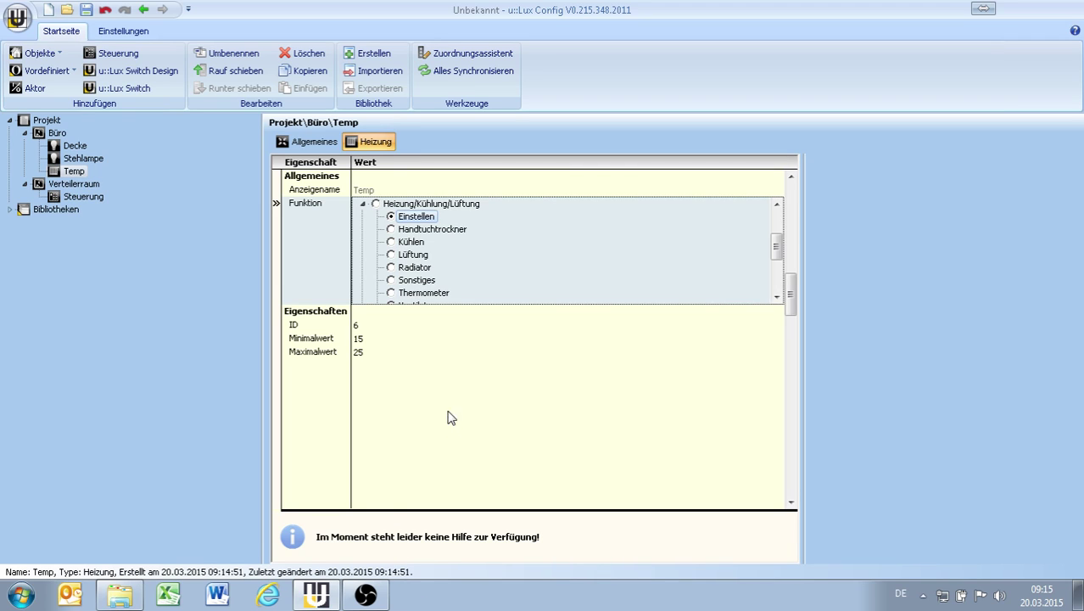
Set the Maximalwert of the Temp heating object to 26.
click(359, 357)
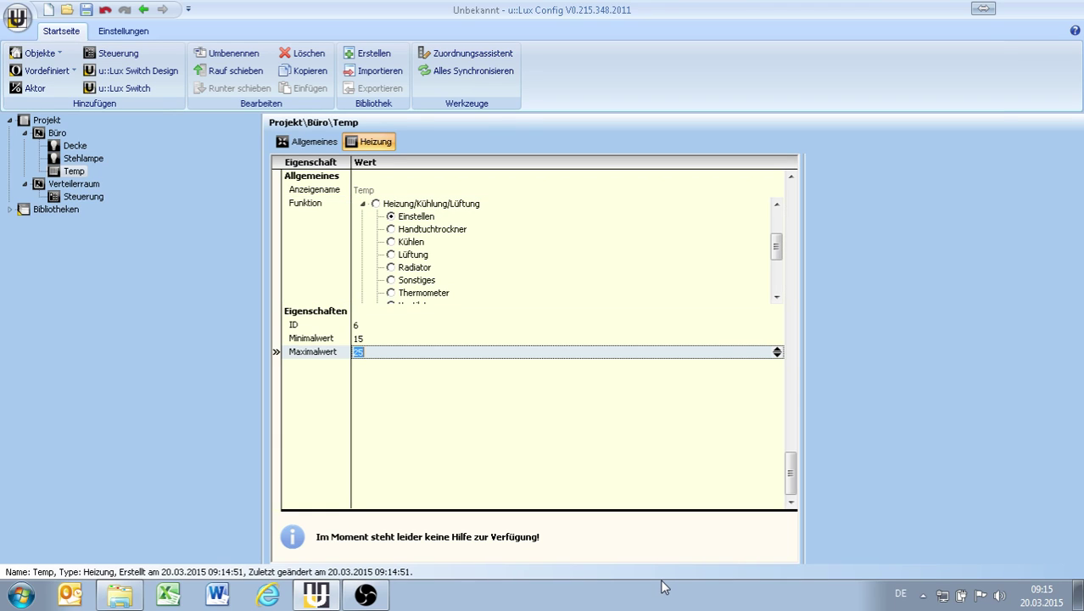
text(26)
click(203, 320)
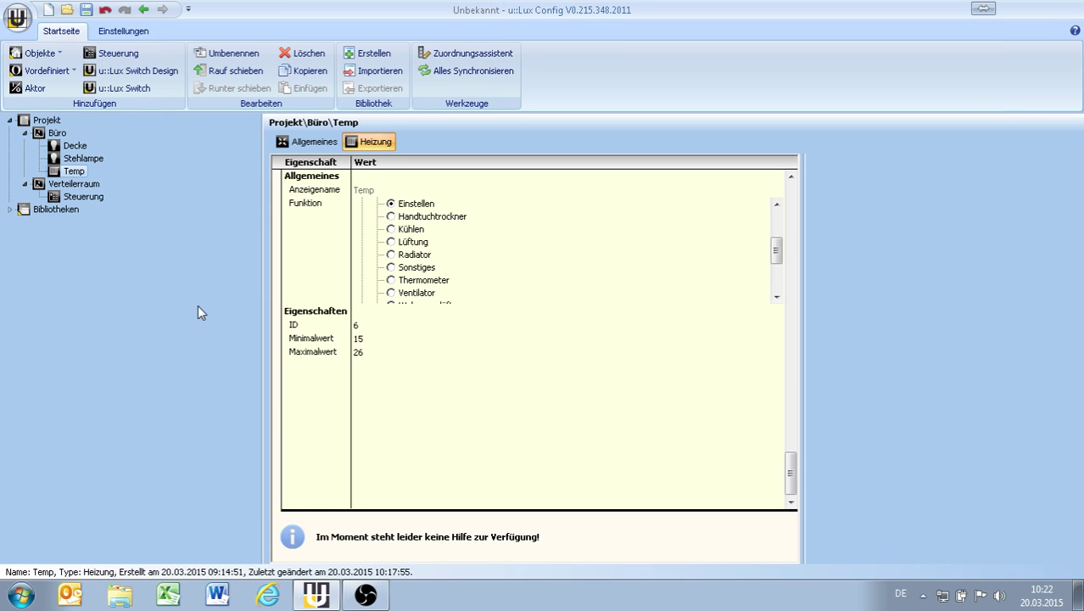
Set the project's Steuerungsprotokoll to u::Lux Loxone Protocol and choose My_1_project.LoxPLAN as the Loxone Projekt Datei.
click(47, 120)
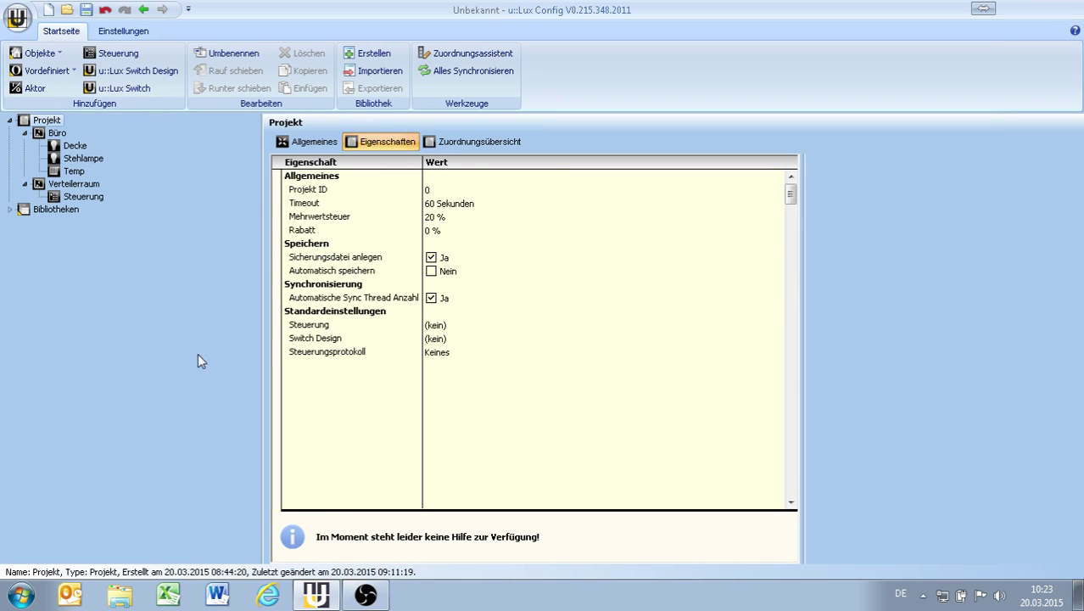
click(370, 359)
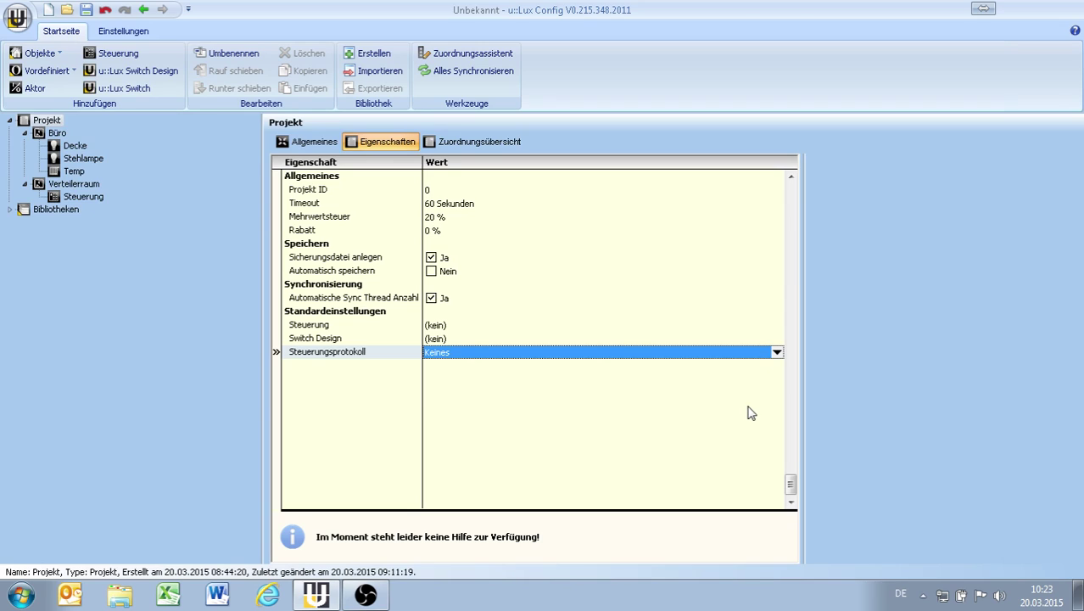
click(777, 352)
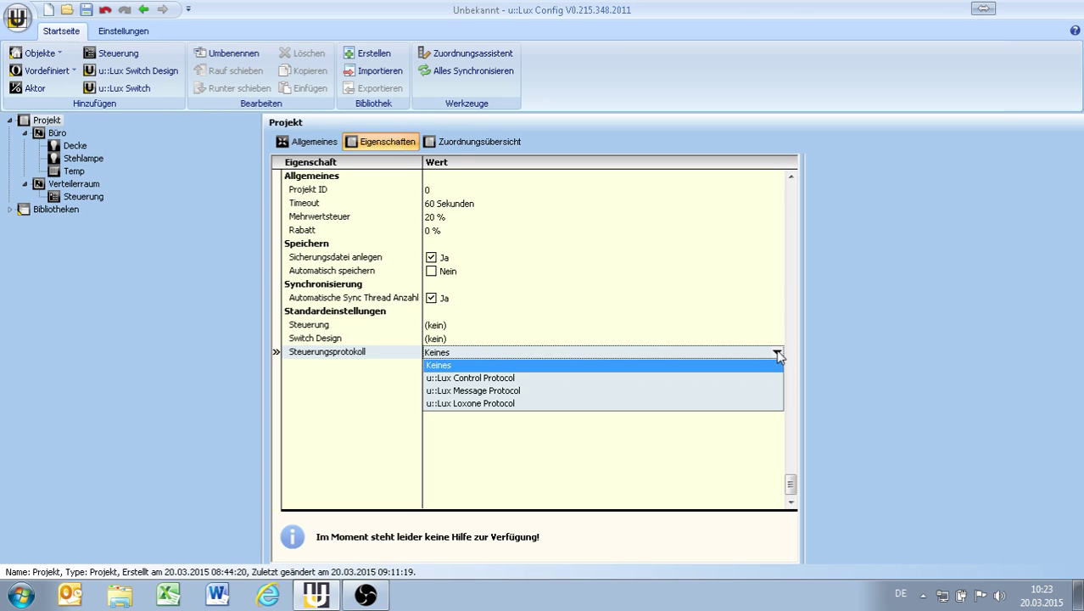
click(661, 405)
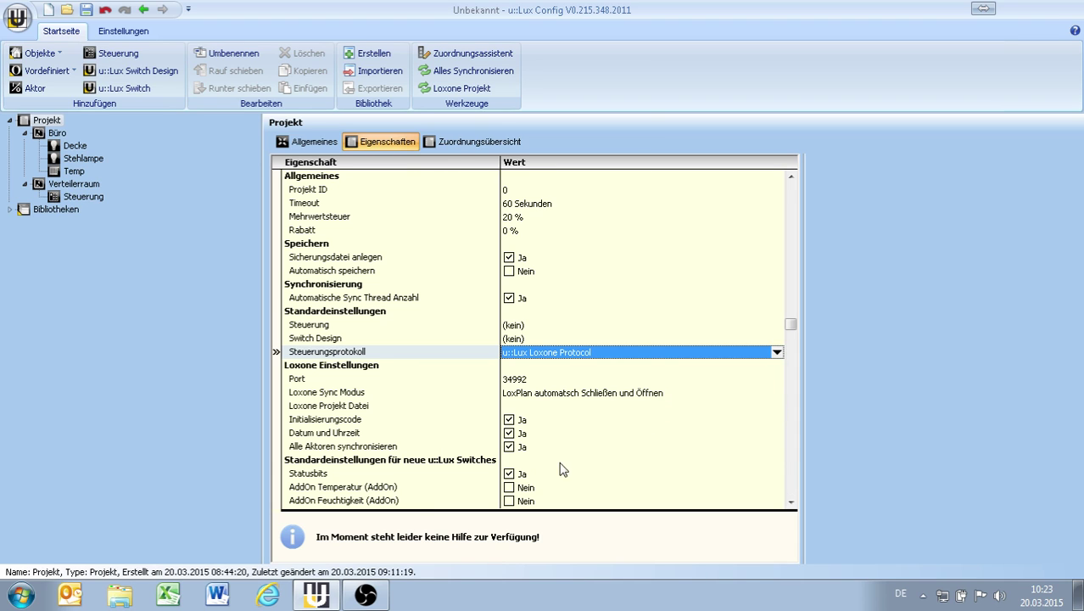
click(357, 407)
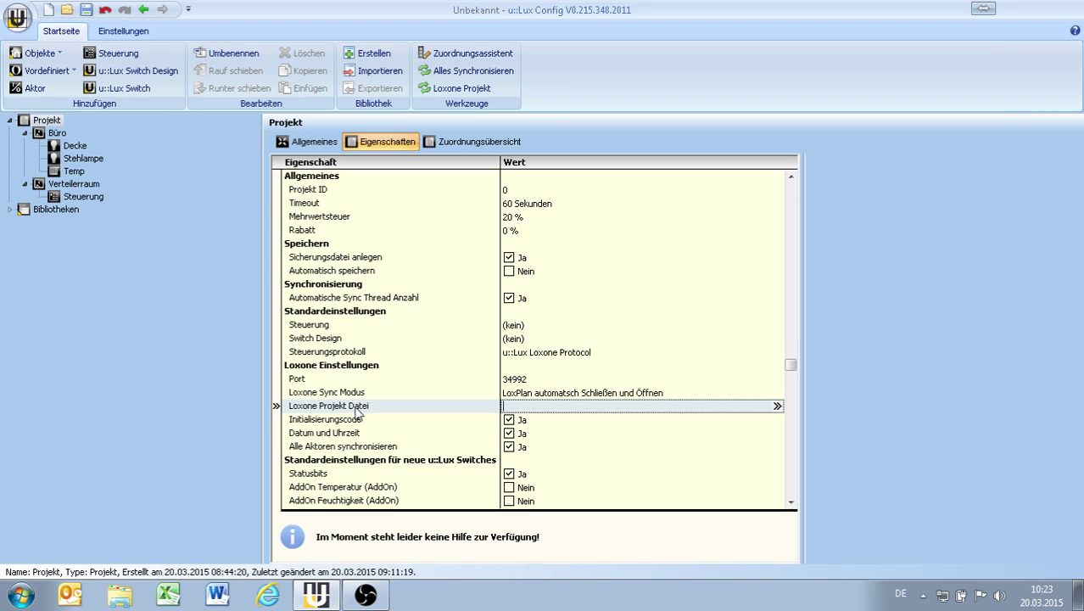
click(778, 408)
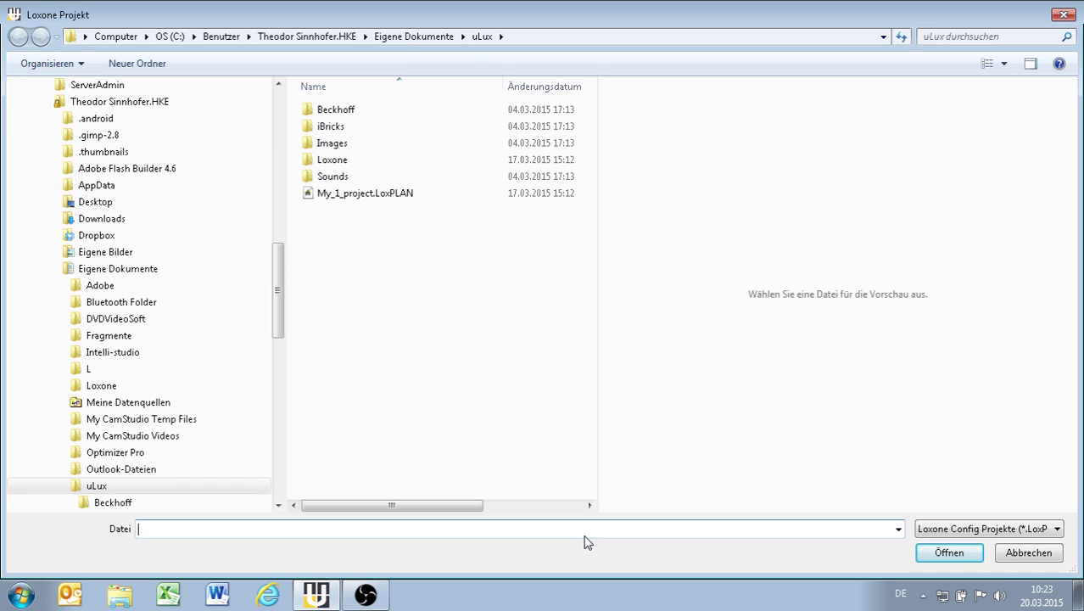
double_click(343, 195)
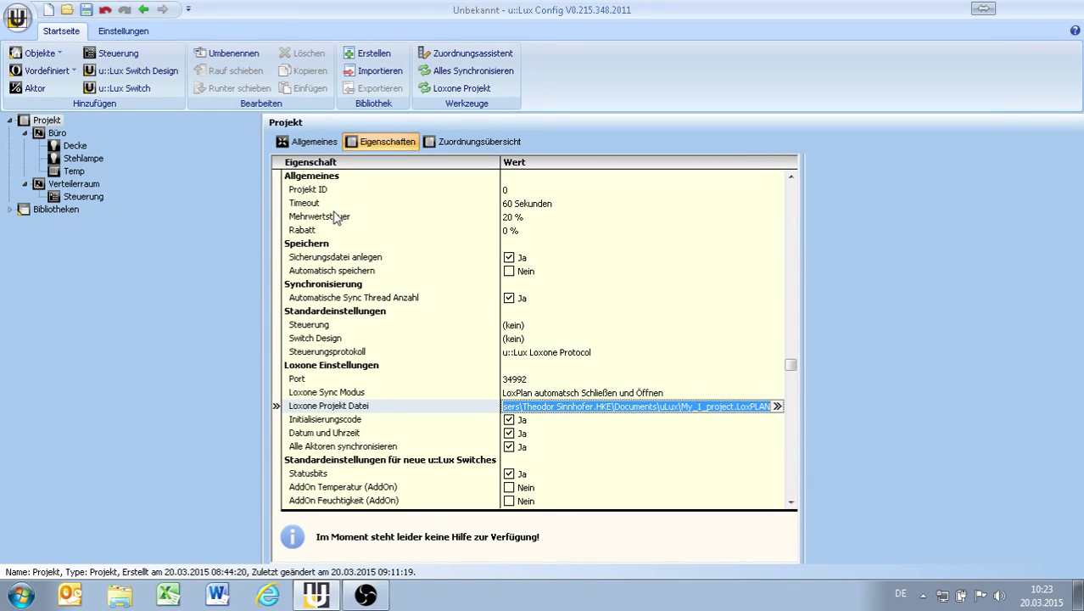
Set the project's Steuerungsprotokoll to u::Lux Message Protocol and its PLC Library to TwinCAT ABM u::Lux Bibliothek.
click(598, 355)
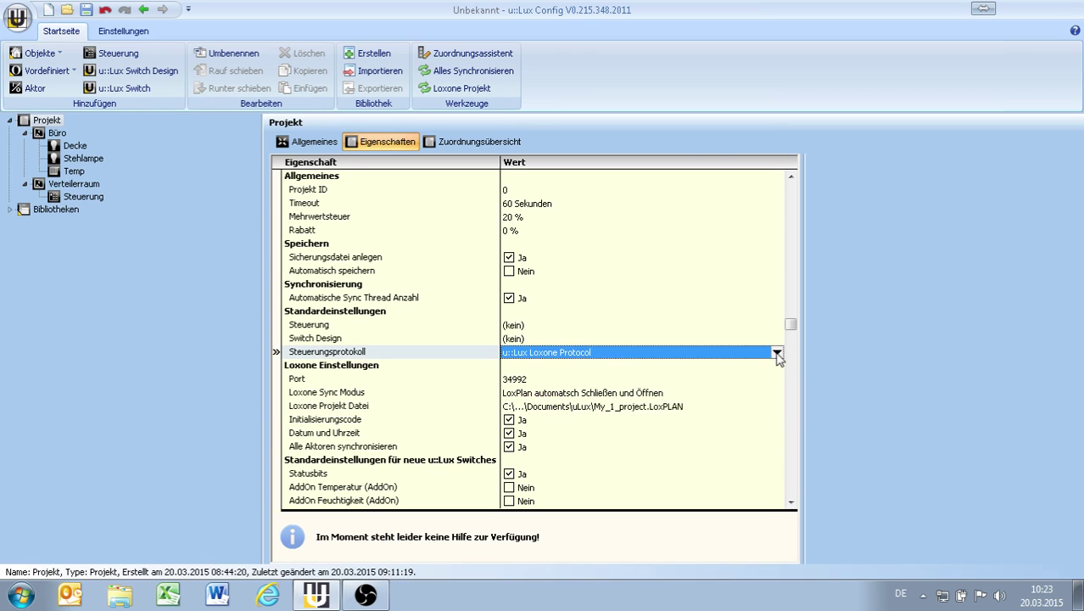
click(776, 353)
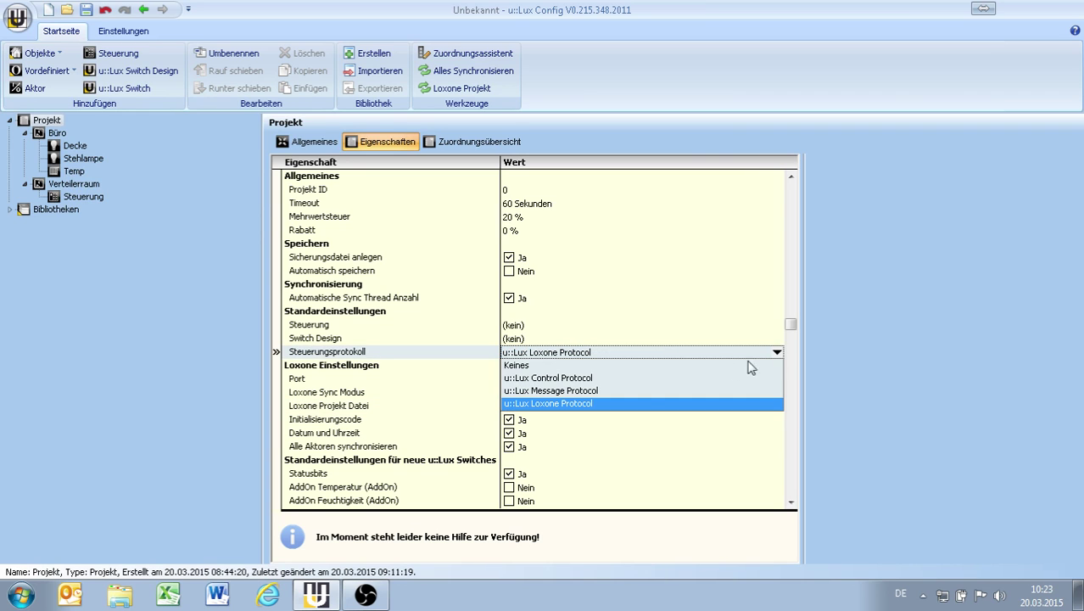
click(591, 392)
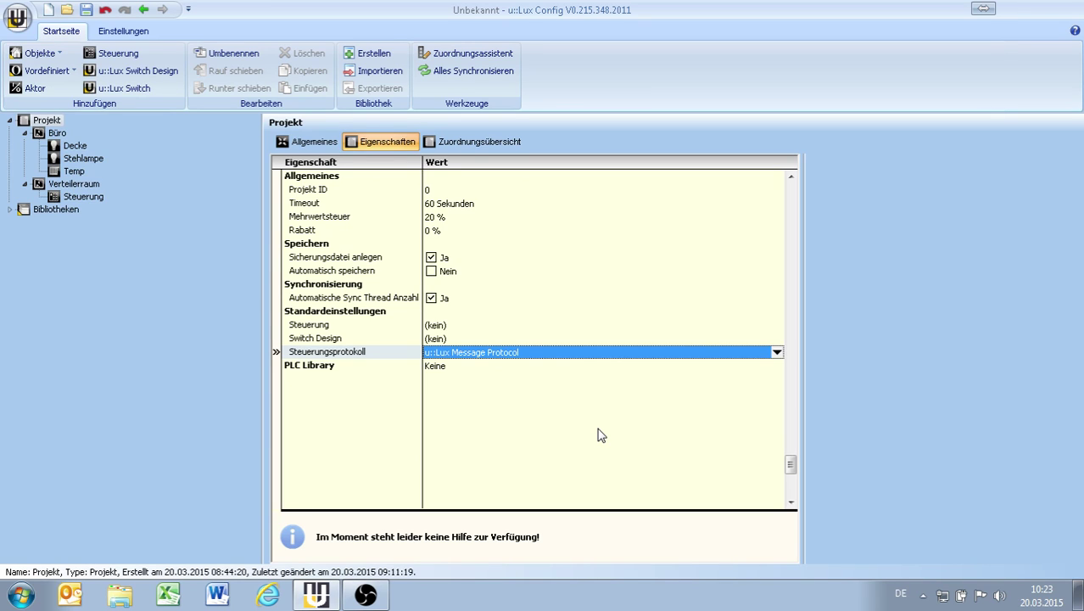
click(455, 371)
click(777, 367)
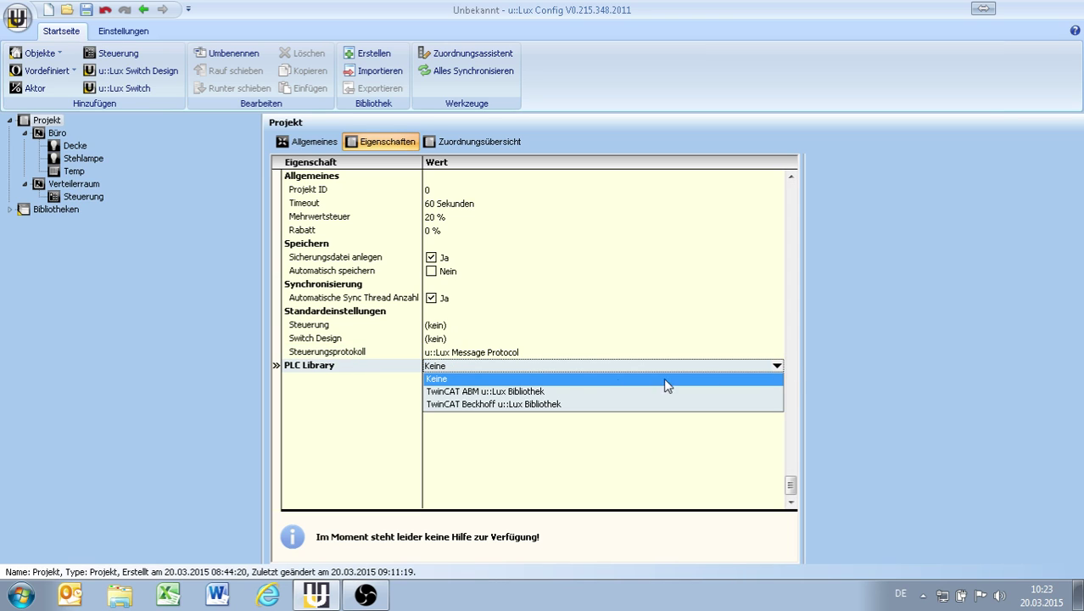
click(559, 392)
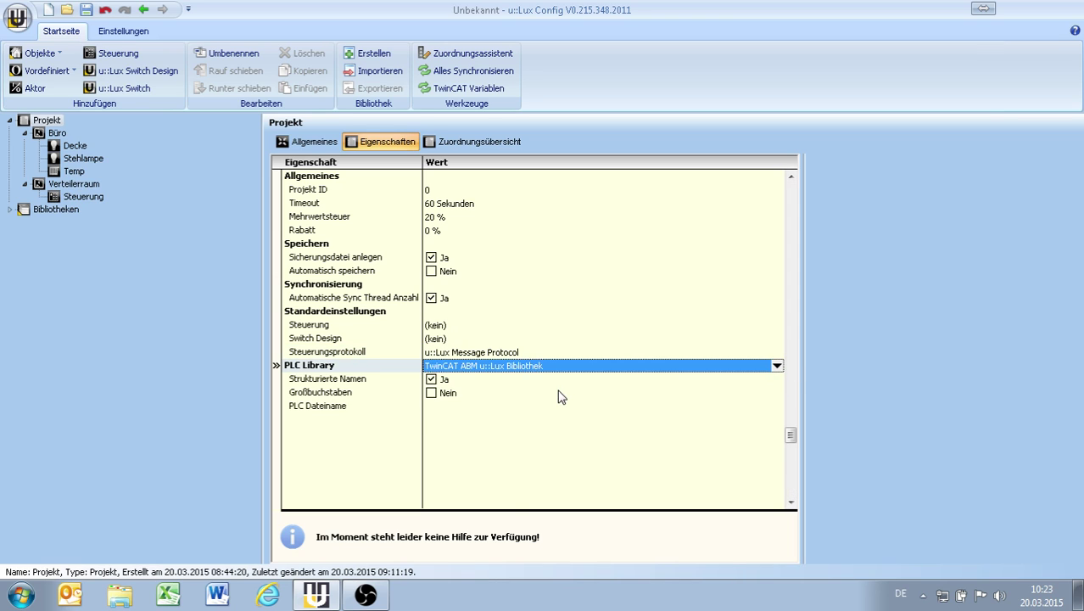
Set the project's PLC Dateiname to a new file named PLC-Datei in the uLux documents folder.
click(429, 406)
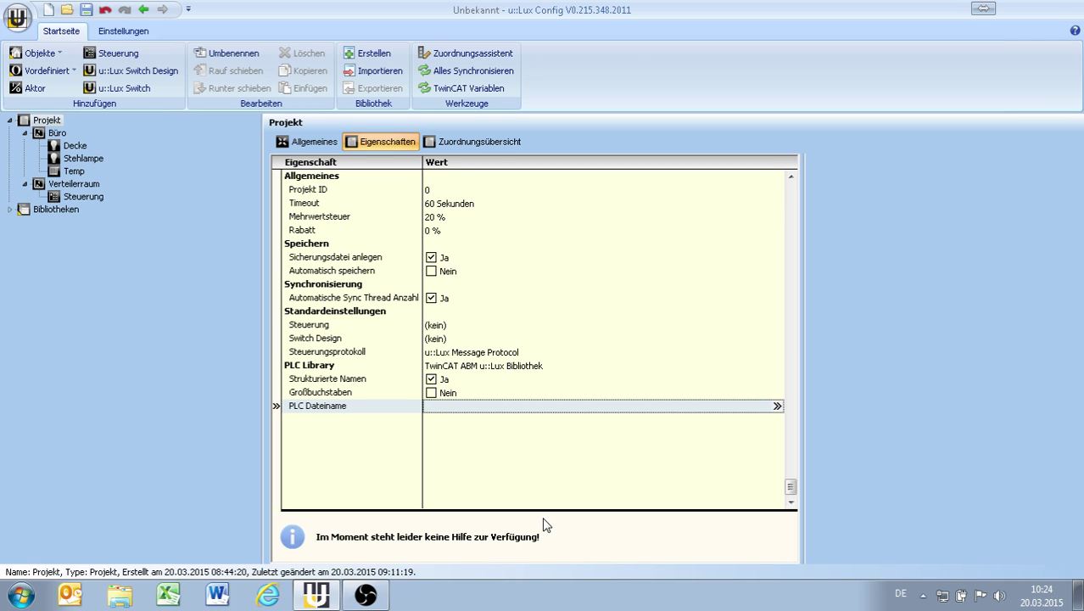
click(778, 407)
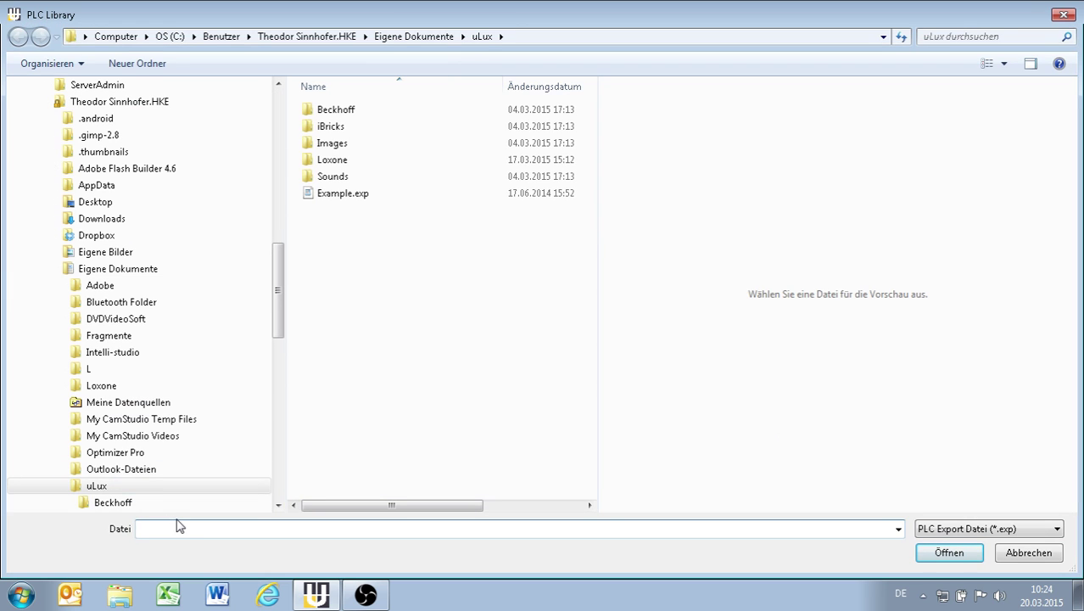
text(PLC-Datei)
click(945, 557)
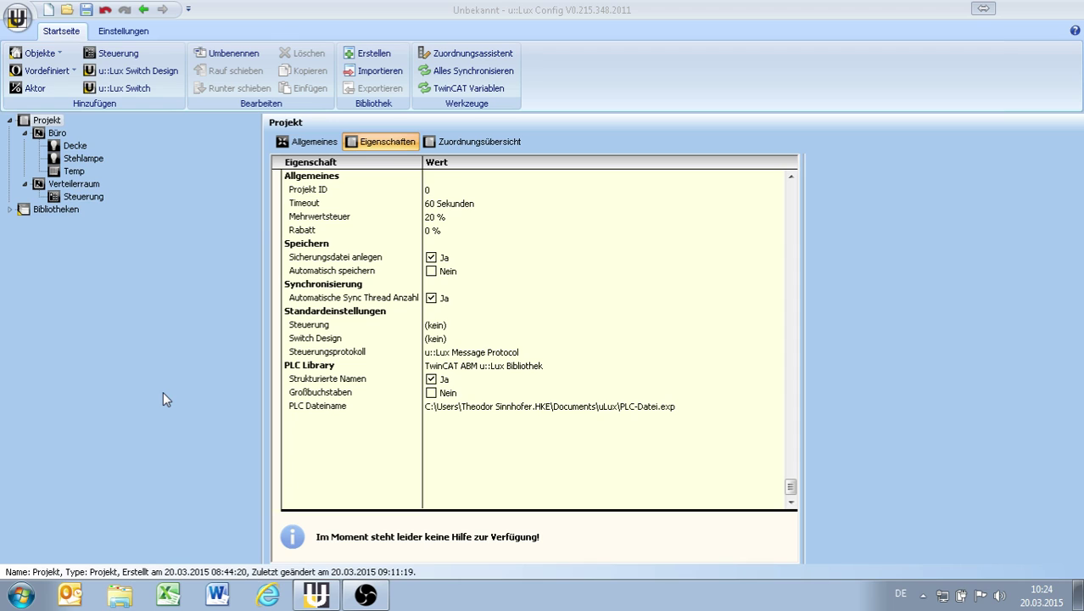
Search the network for all u::Lux Switches with the Zuordnungsassistent, using automatic network parameters, and add only switch 520 to the project.
click(512, 58)
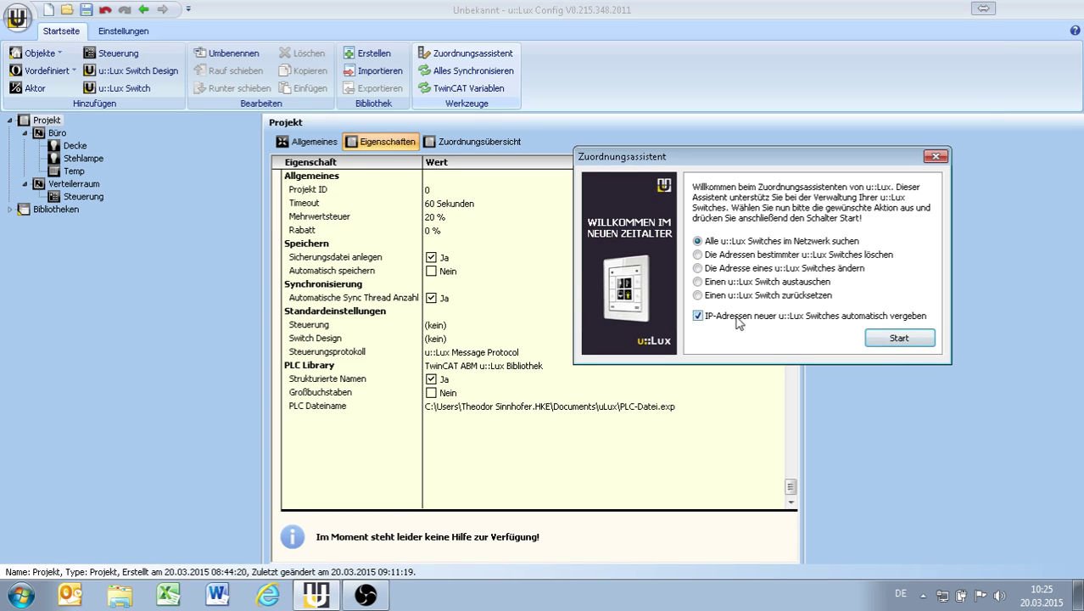
click(887, 340)
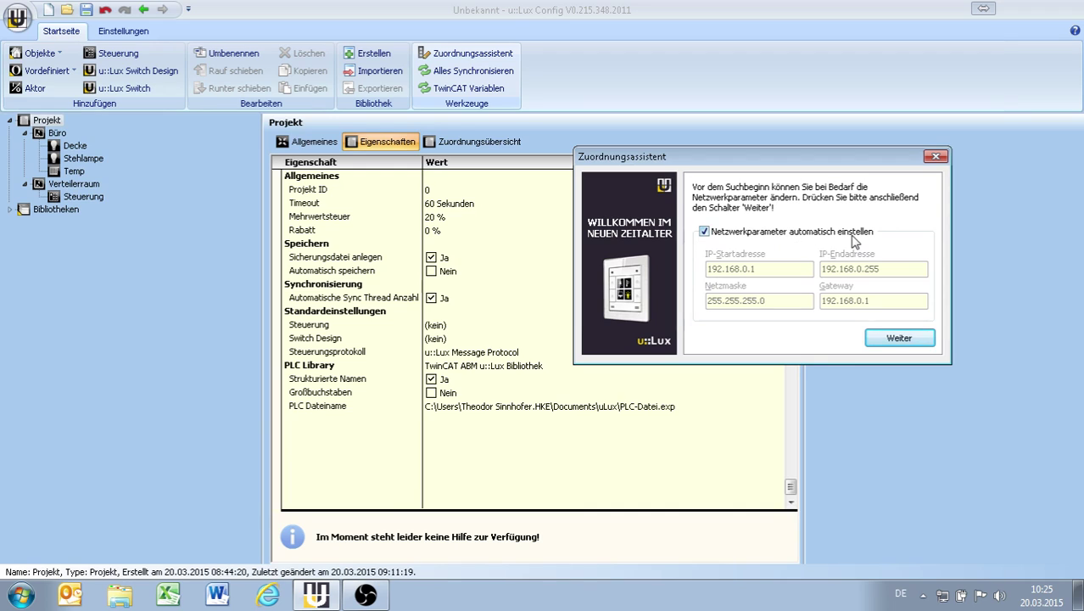
click(913, 340)
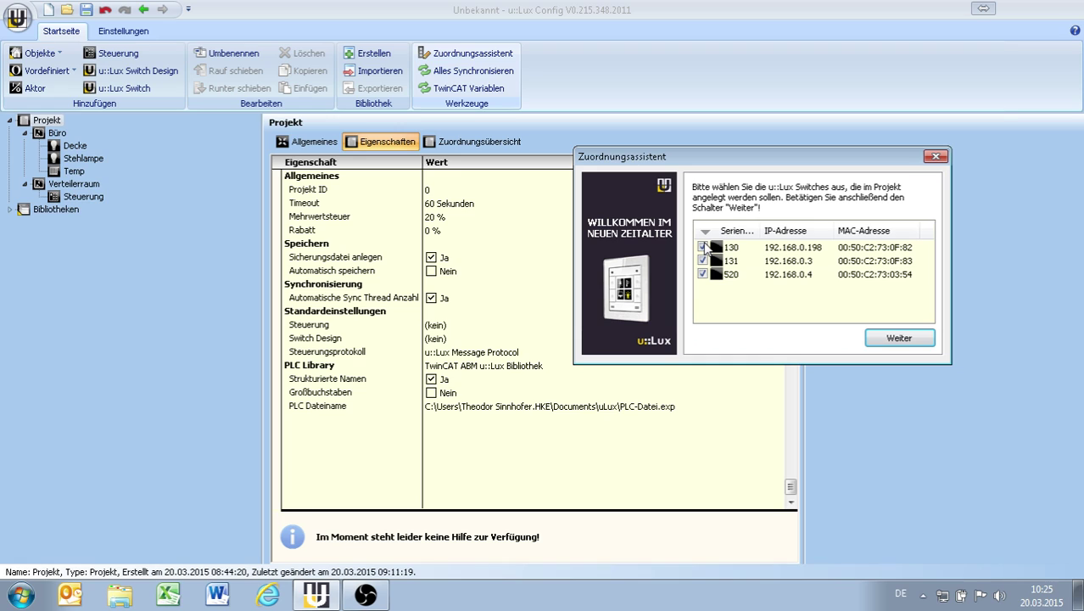
click(703, 247)
click(703, 261)
click(897, 340)
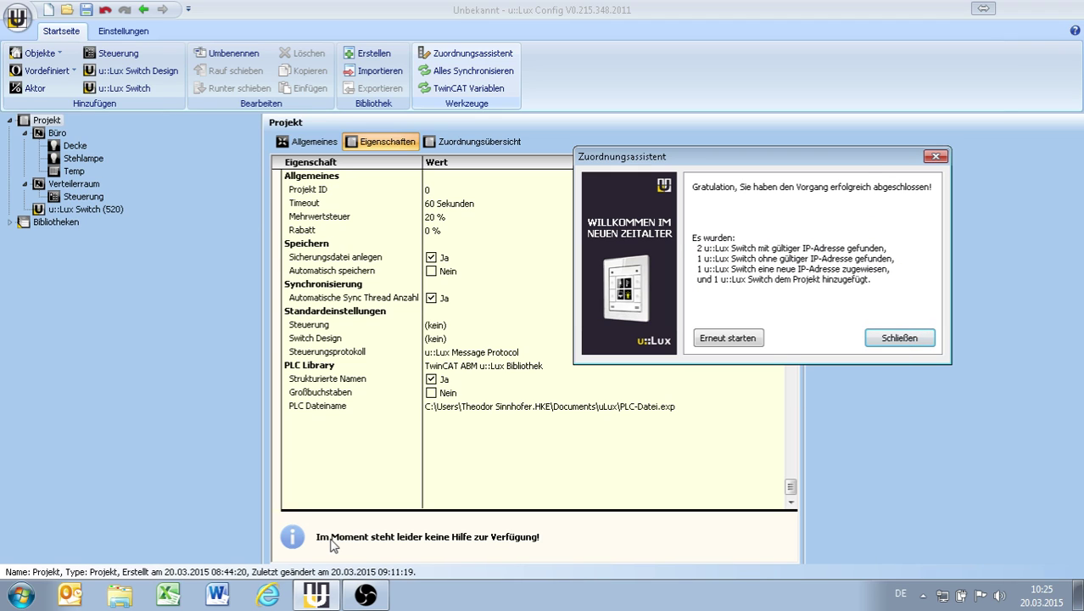
click(898, 340)
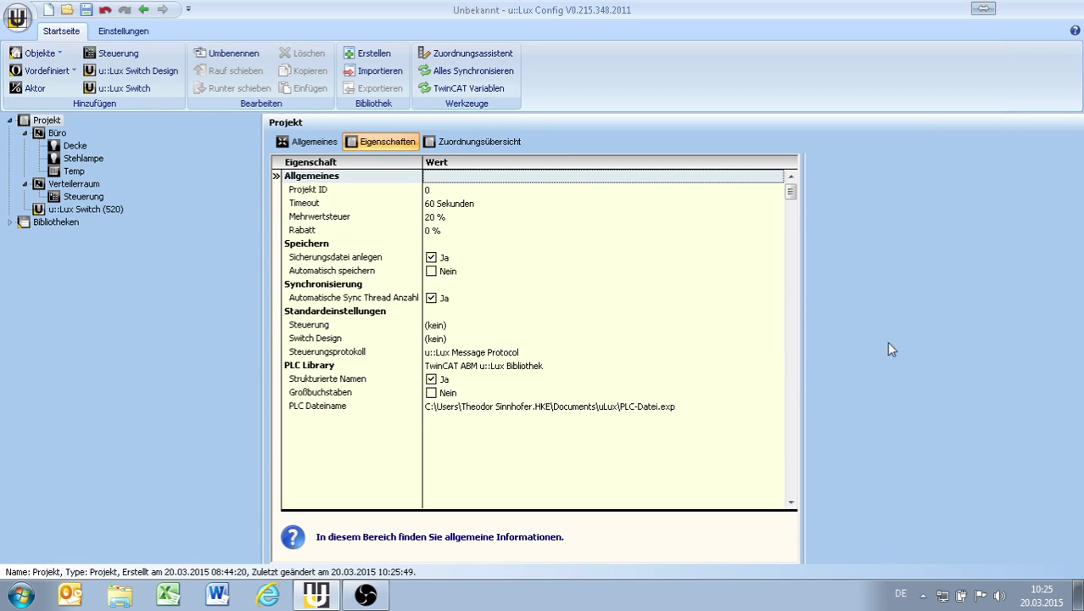
Move the u::Lux Switch (520) into the Büro room and show its u::Lux Switch properties.
click(72, 210)
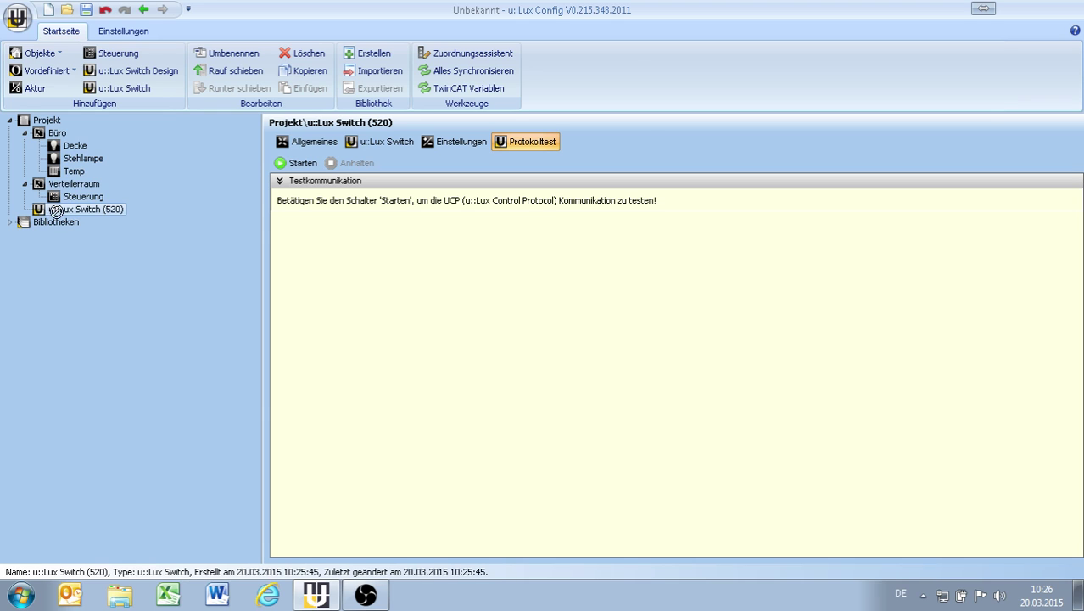
drag(54, 136, 55, 137)
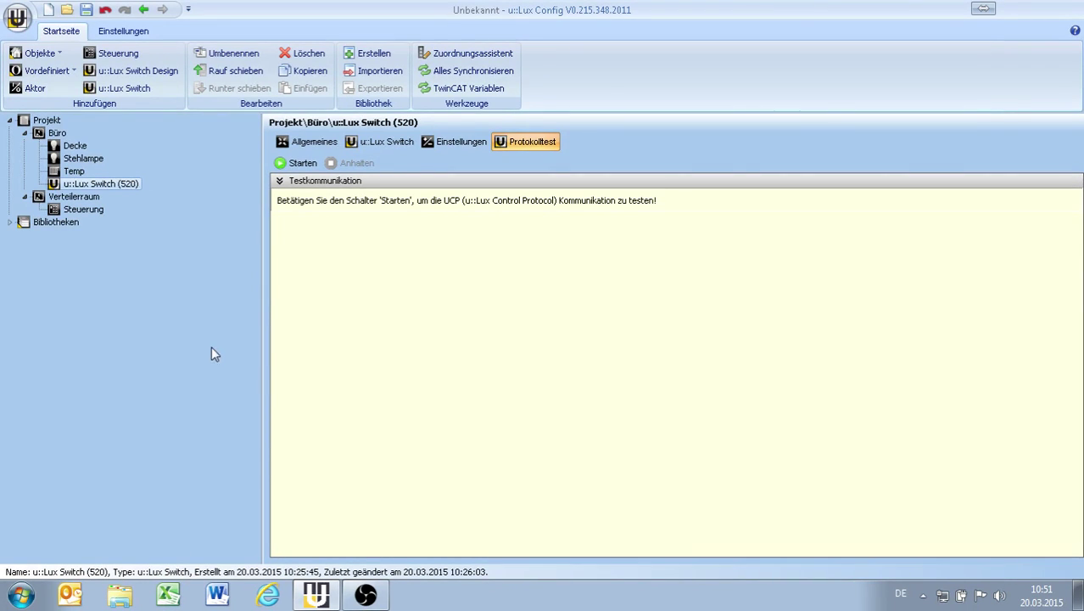
click(385, 143)
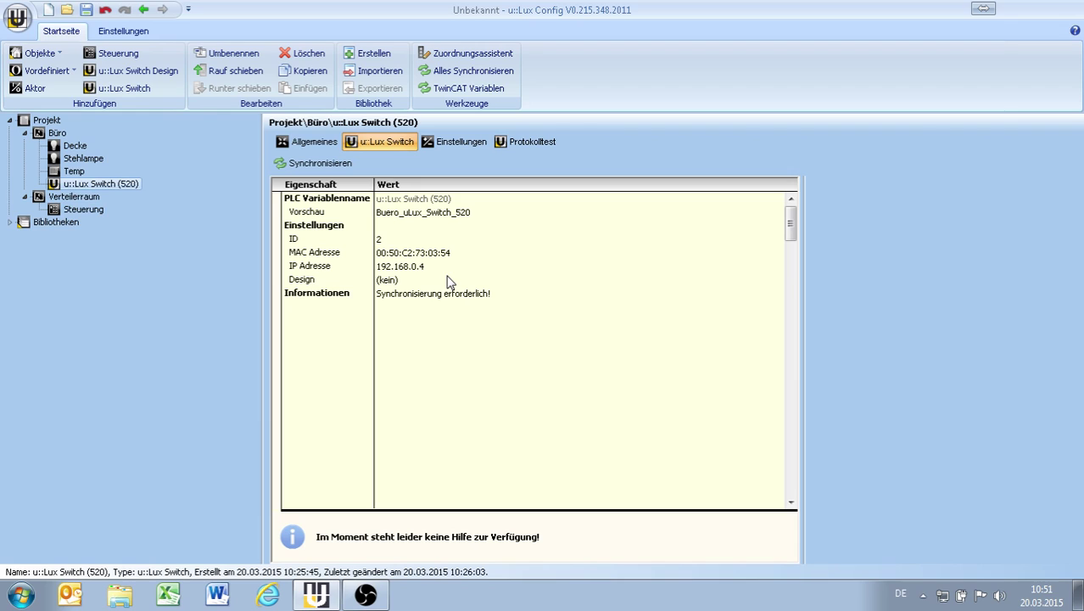
Add a u::Lux Switch Design to the Büro room and name it u::Lux Switch Design Büro.
click(167, 75)
click(158, 197)
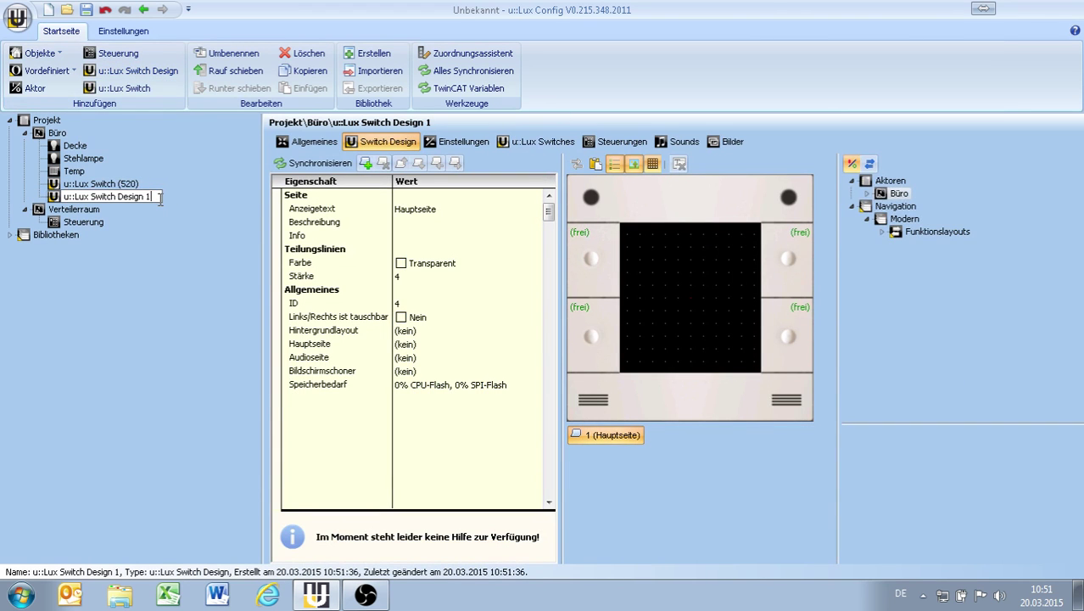
text(Büro)
key(Return)
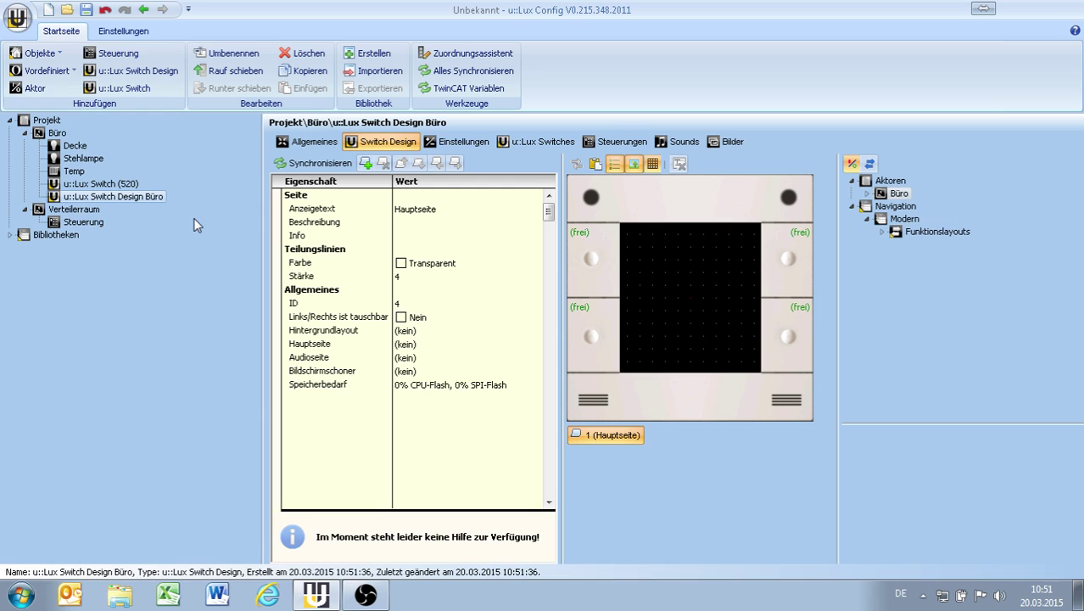
Preview the Decke actuator's function layouts and place its Light Ceiling Spot A layout in the switch display's upper-left field.
click(852, 164)
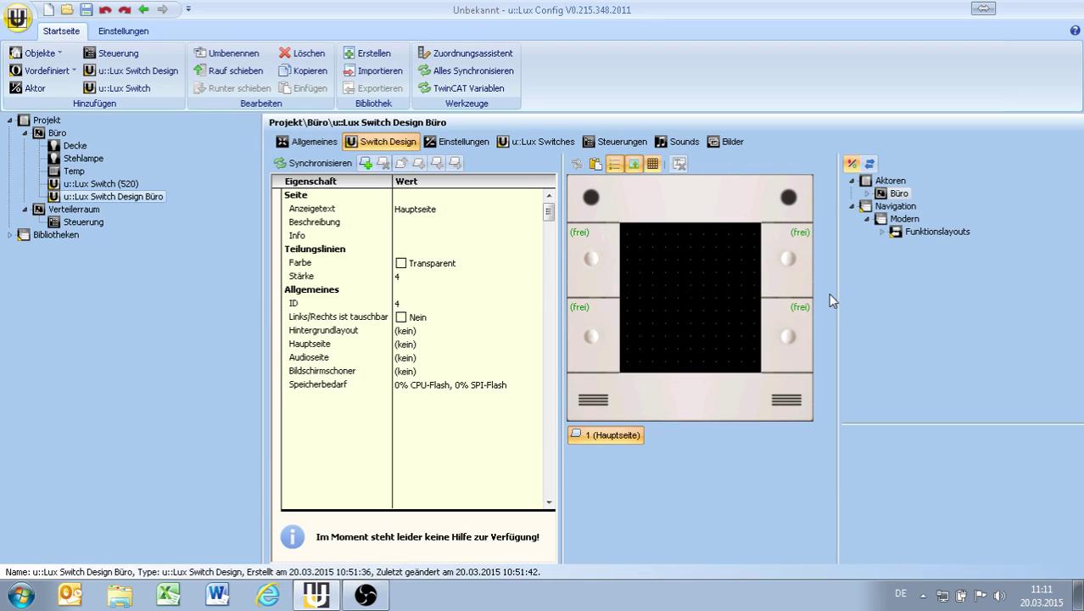
click(867, 194)
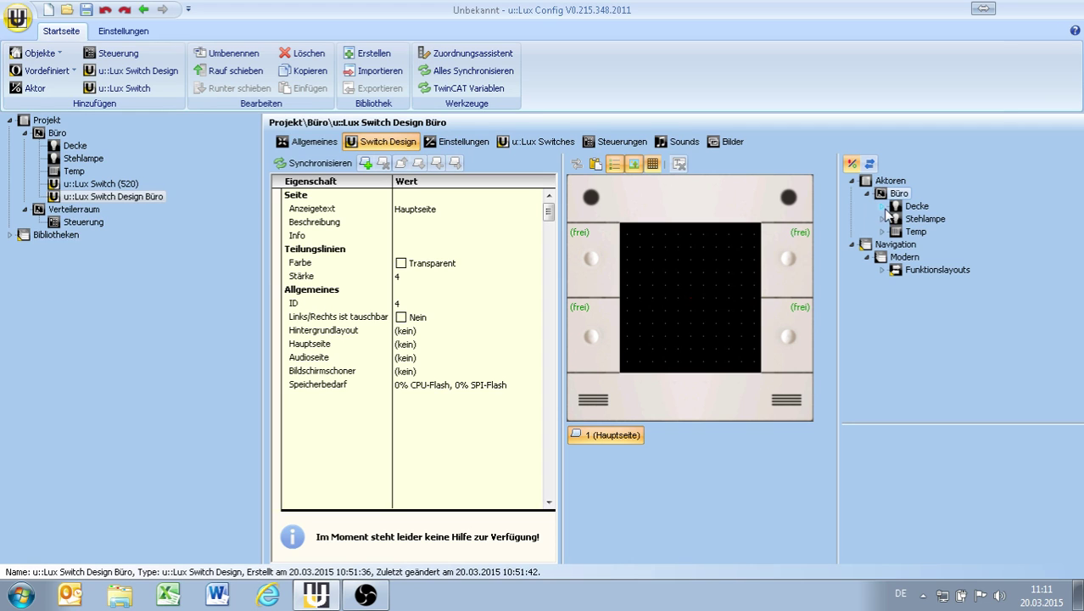
click(884, 207)
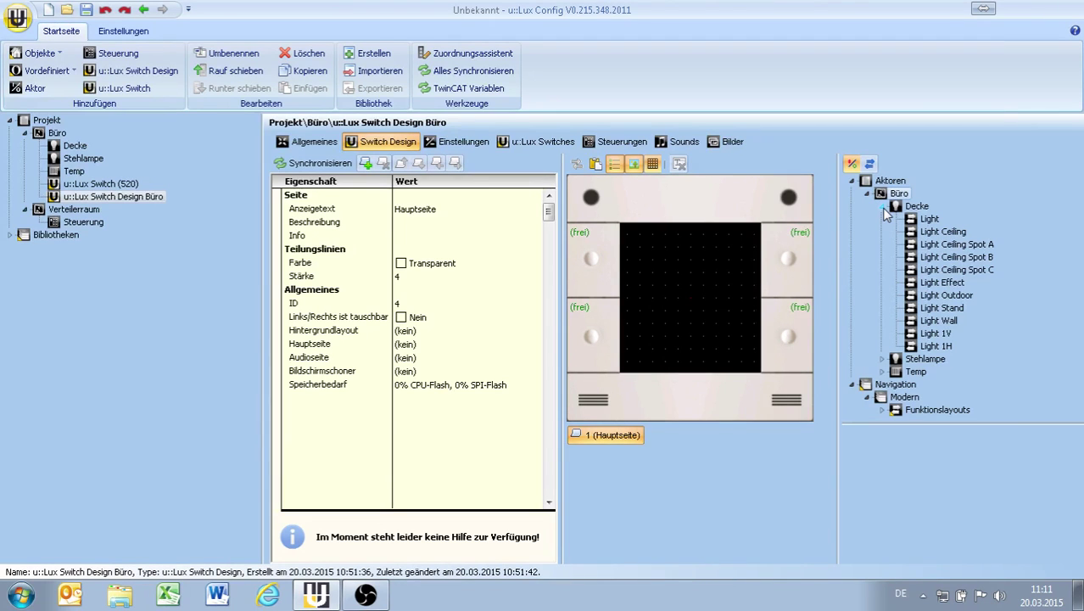
click(936, 233)
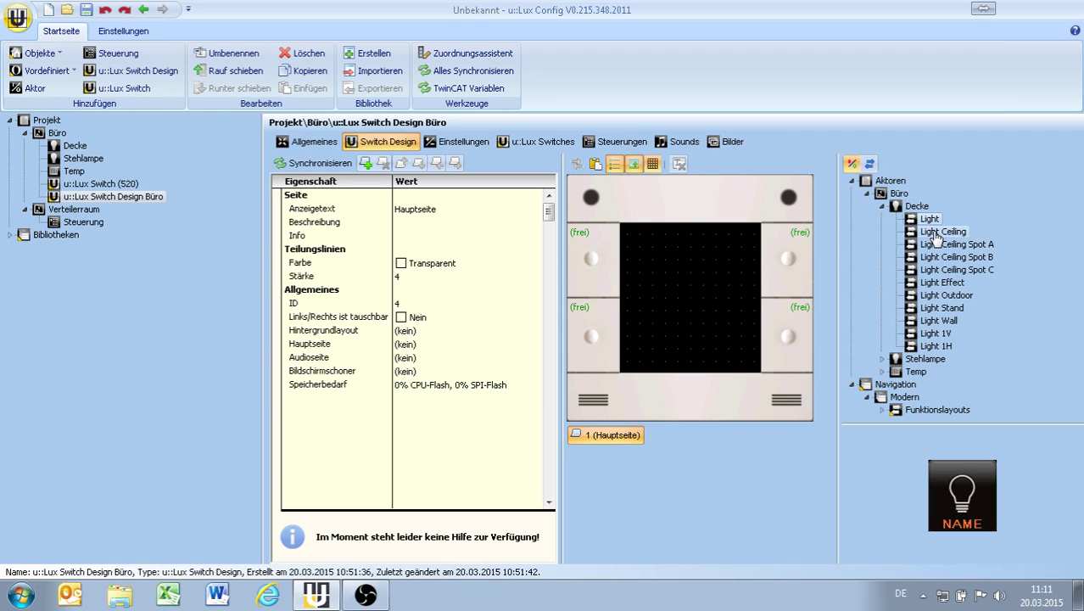
click(943, 282)
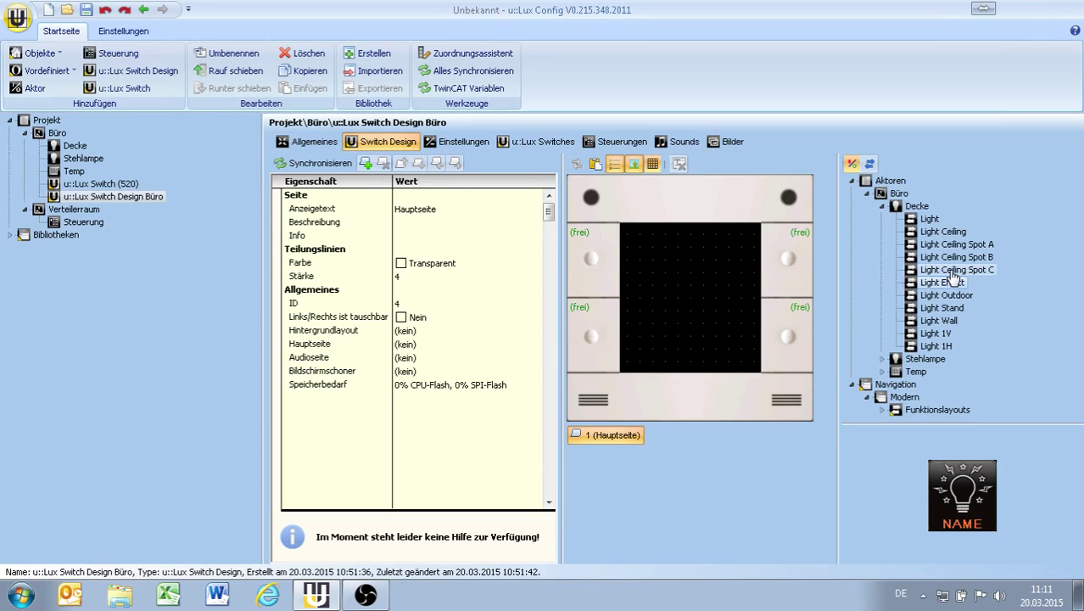
click(951, 271)
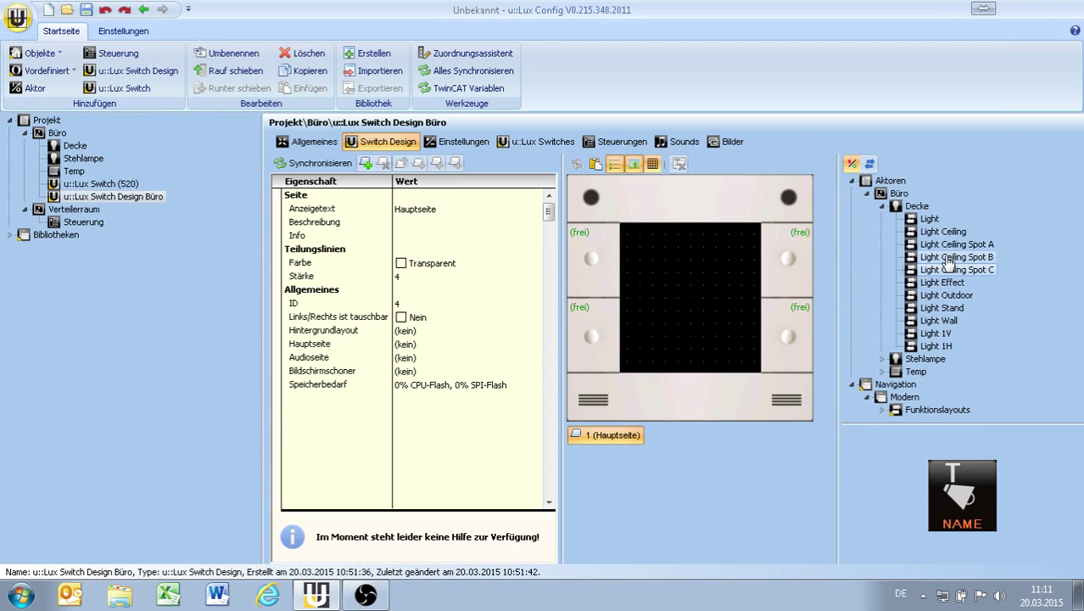
click(946, 257)
click(941, 245)
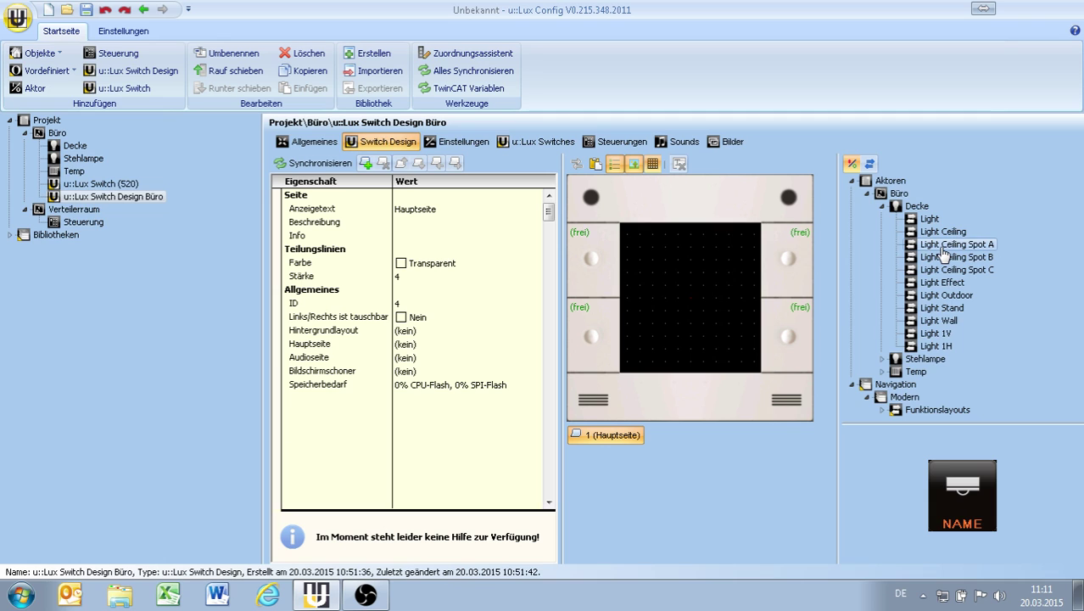
double_click(946, 250)
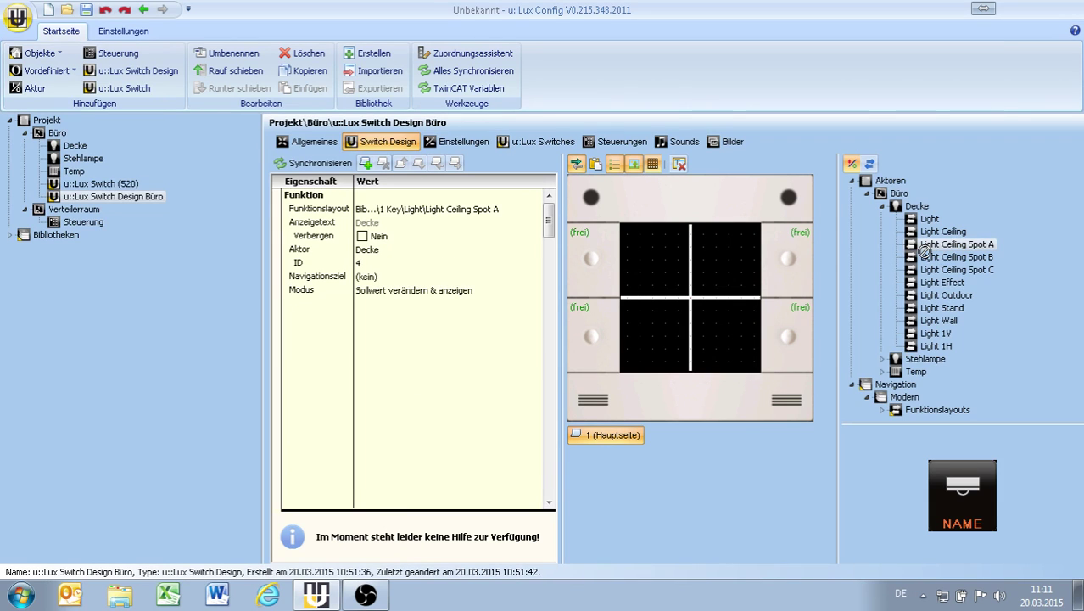
drag(925, 251, 669, 254)
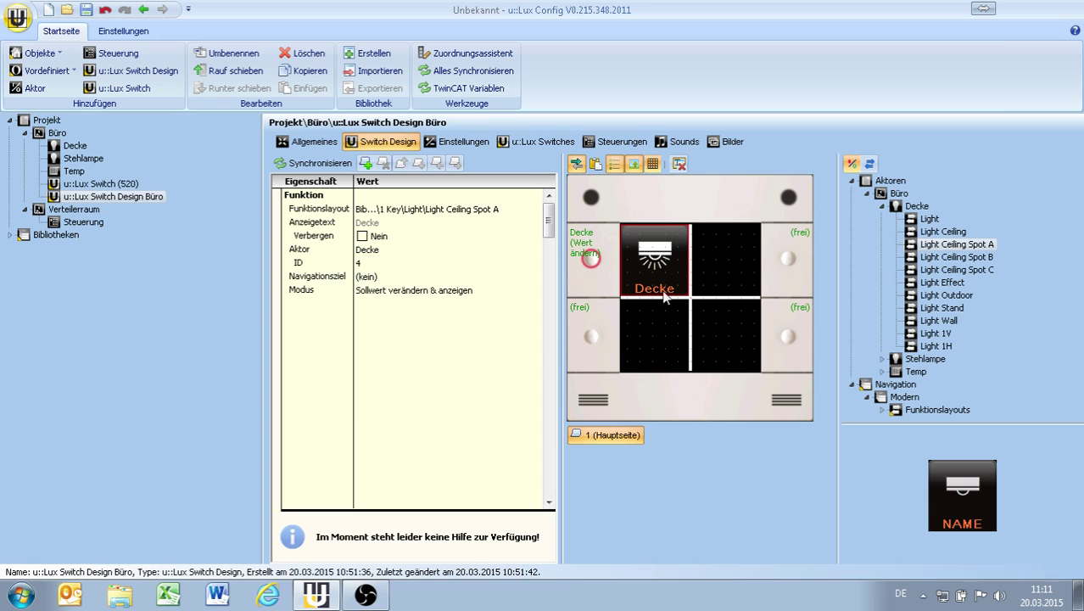
Test the Decke function with its key on the switch preview and hide its Anzeigetext by setting Verbergen to Ja.
click(588, 263)
click(588, 263)
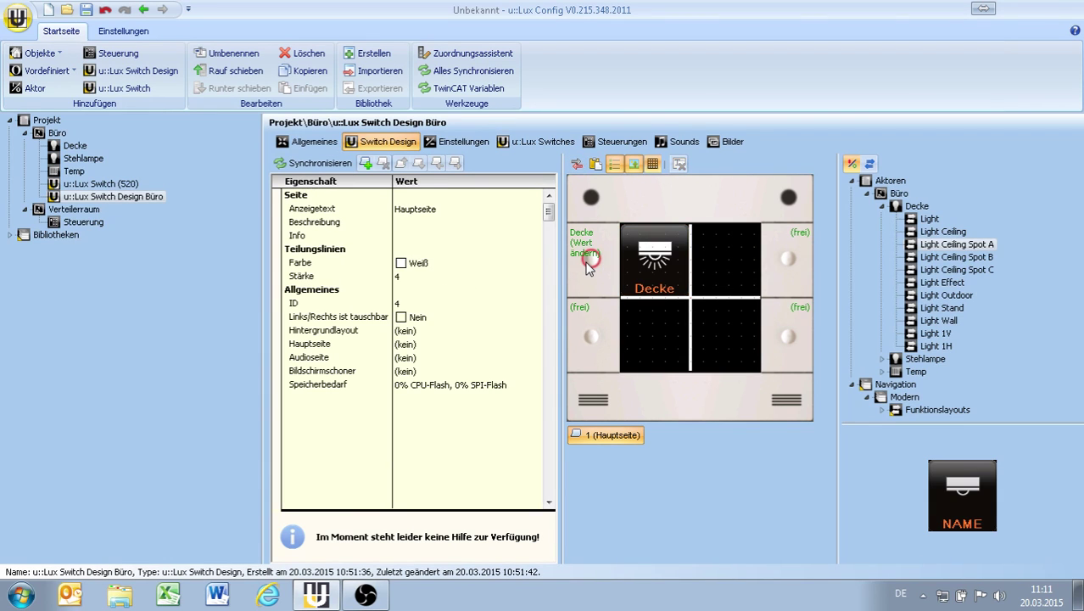
click(588, 264)
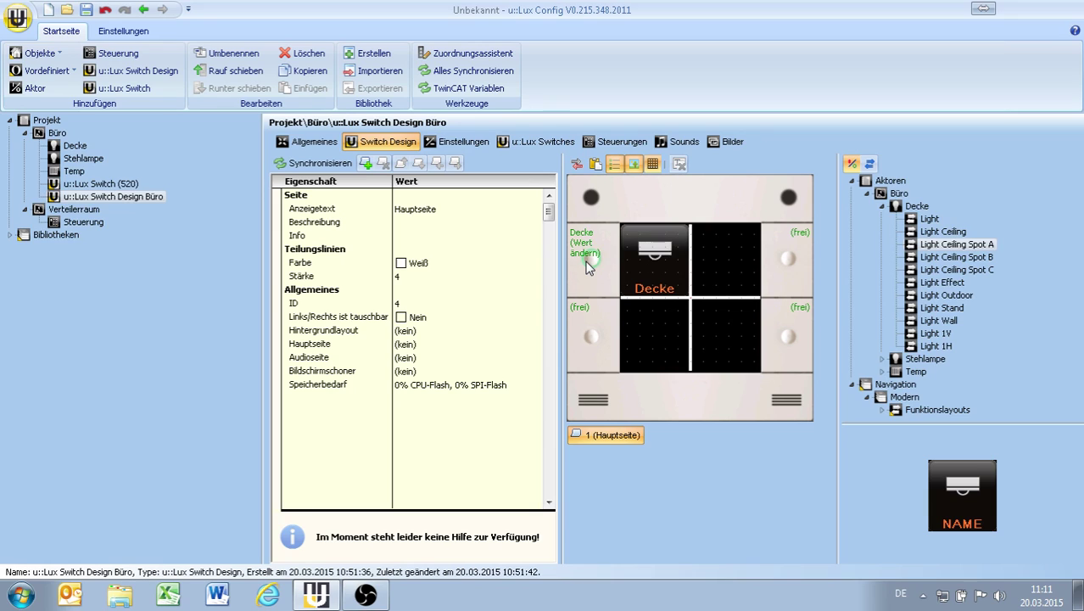
click(586, 265)
click(584, 261)
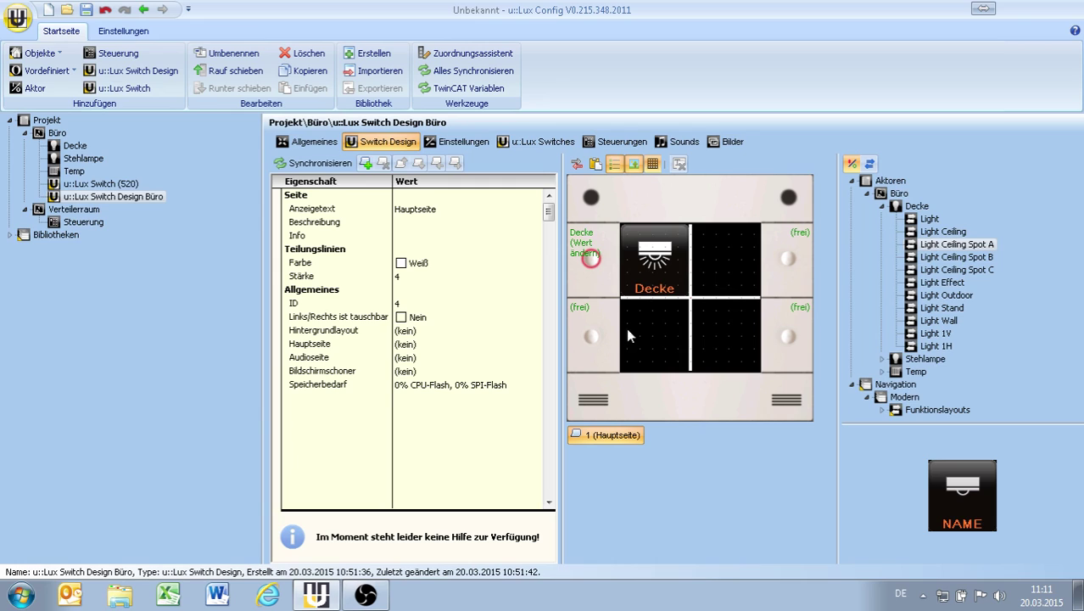
click(660, 276)
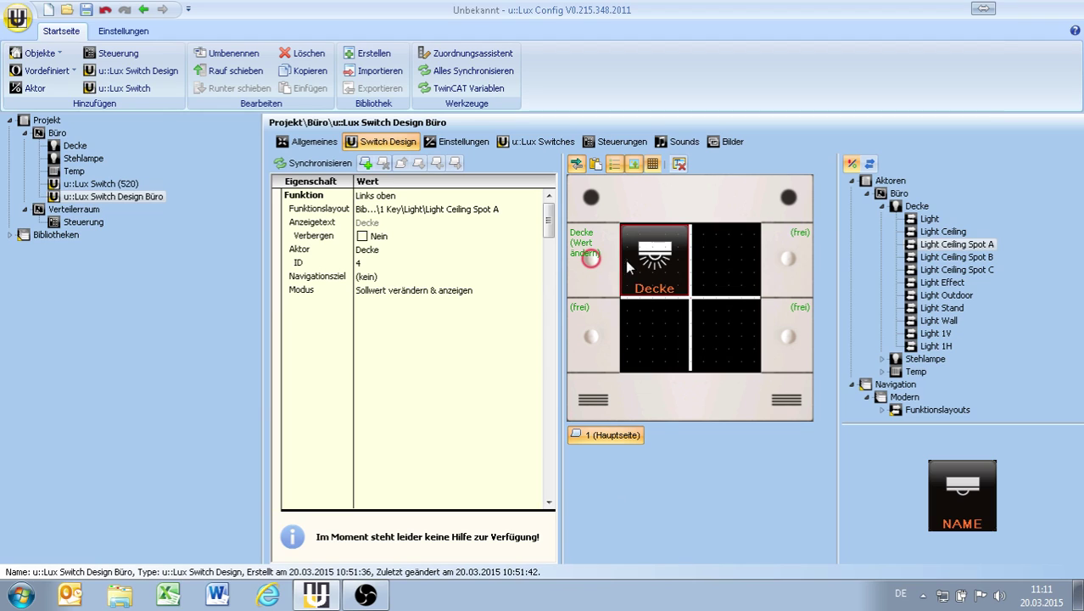
click(362, 236)
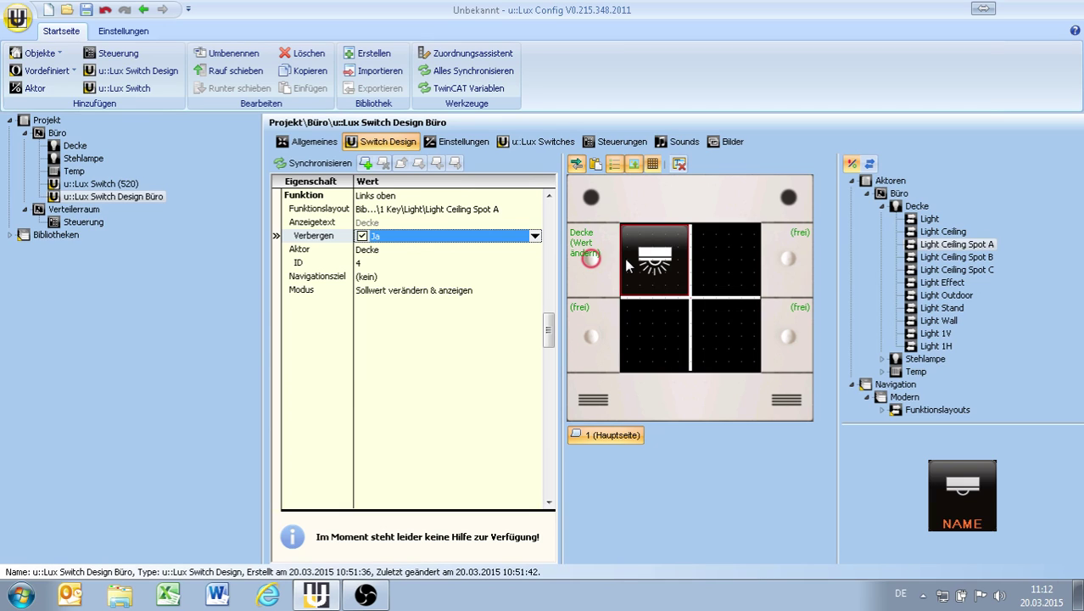
Place the Stehlampe actuator's Light Stand layout in the display's lower-left field and set Verbergen to Ja for its Anzeigetext.
click(882, 359)
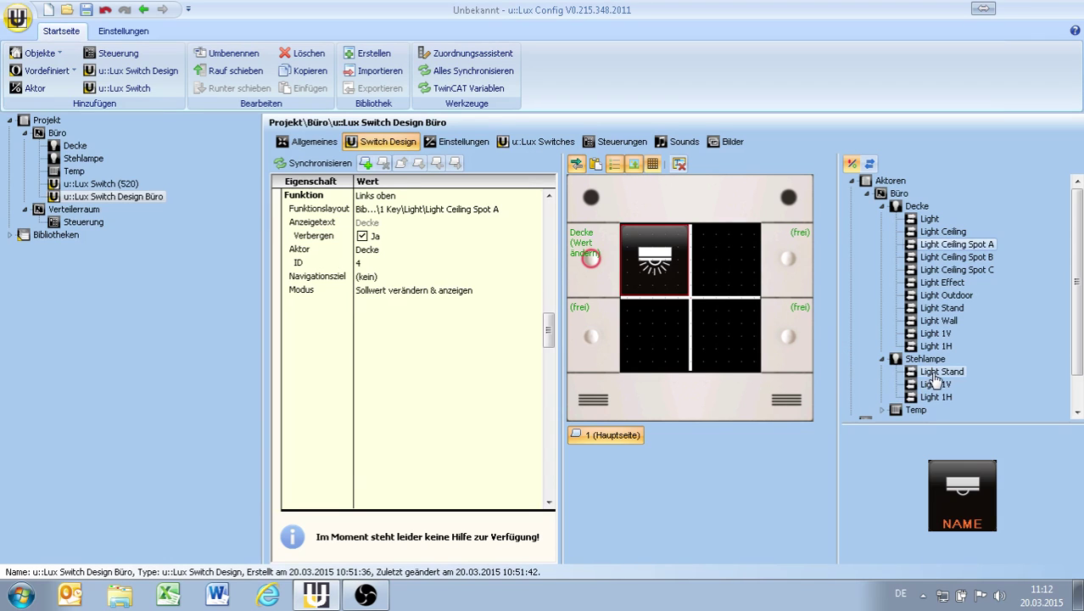
click(936, 378)
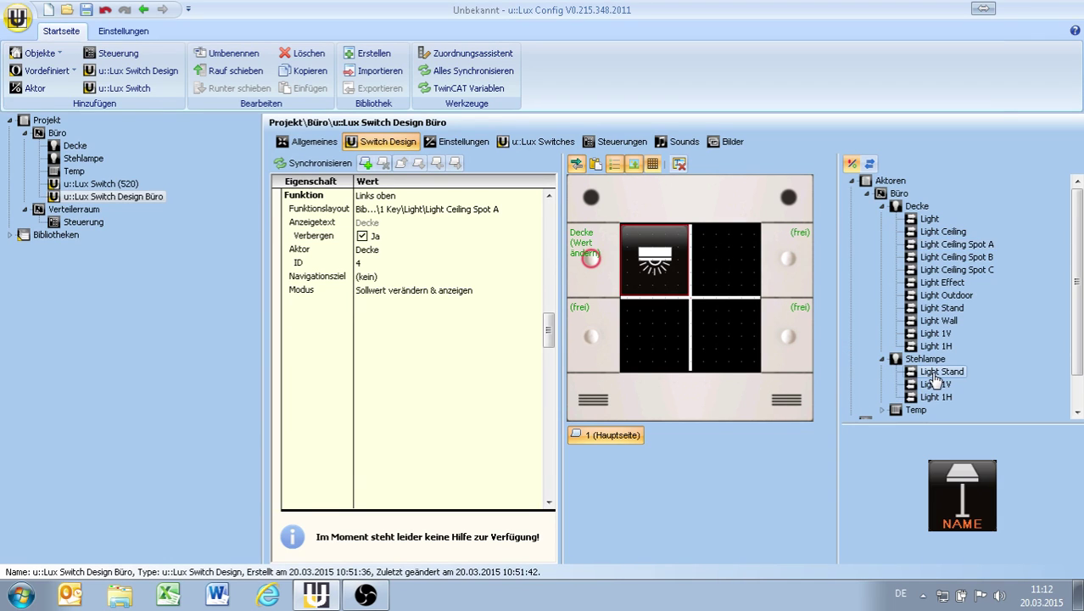
drag(928, 376, 653, 337)
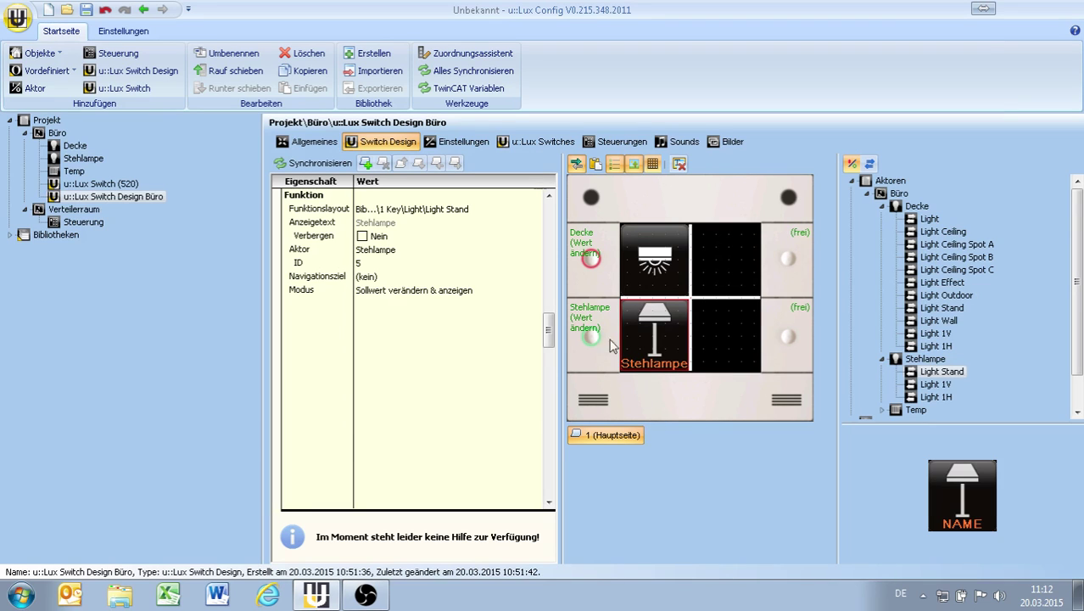
click(363, 237)
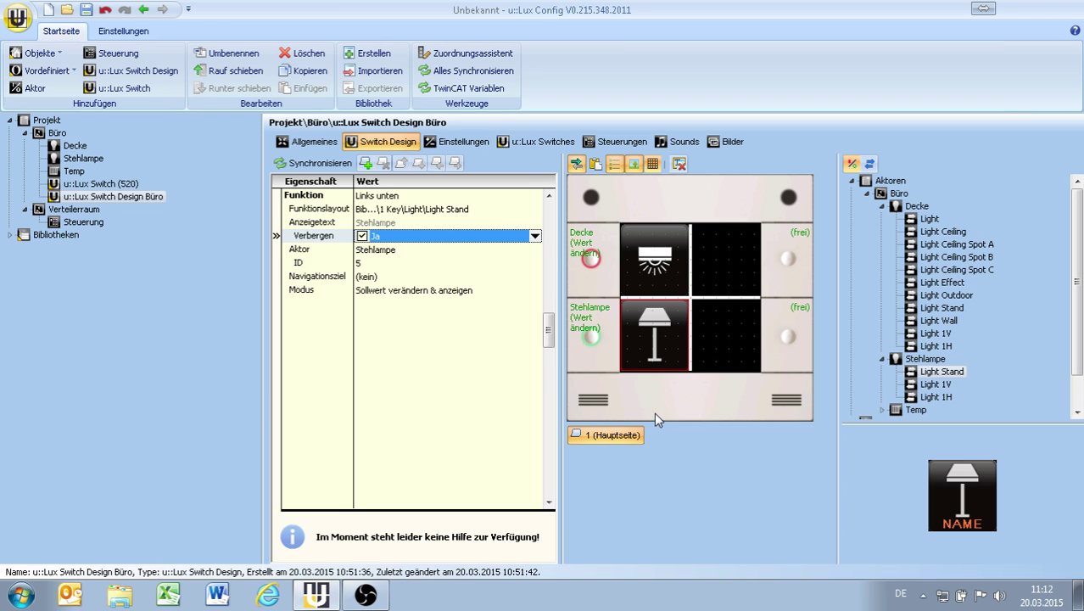
Place the Temp actuator's Temp 1V layout across both right-hand fields of the switch display.
click(880, 409)
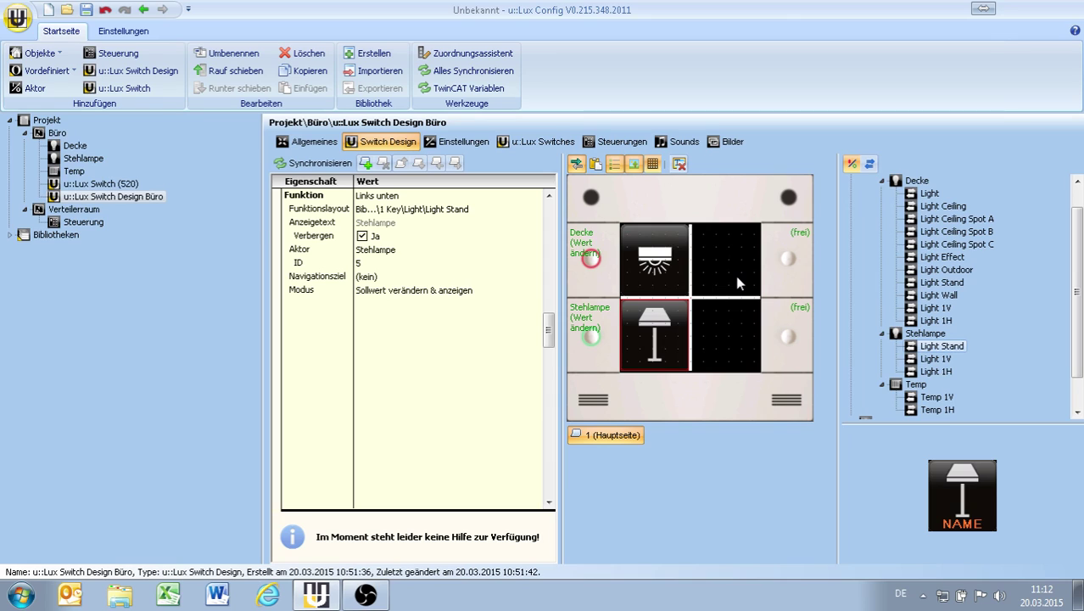
click(928, 398)
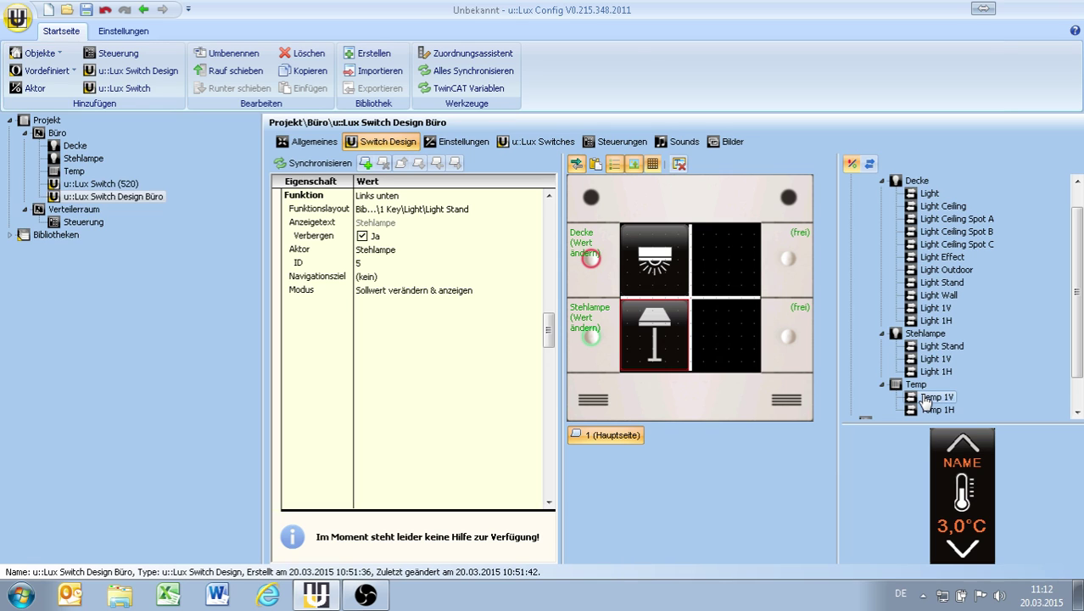
drag(926, 401, 725, 299)
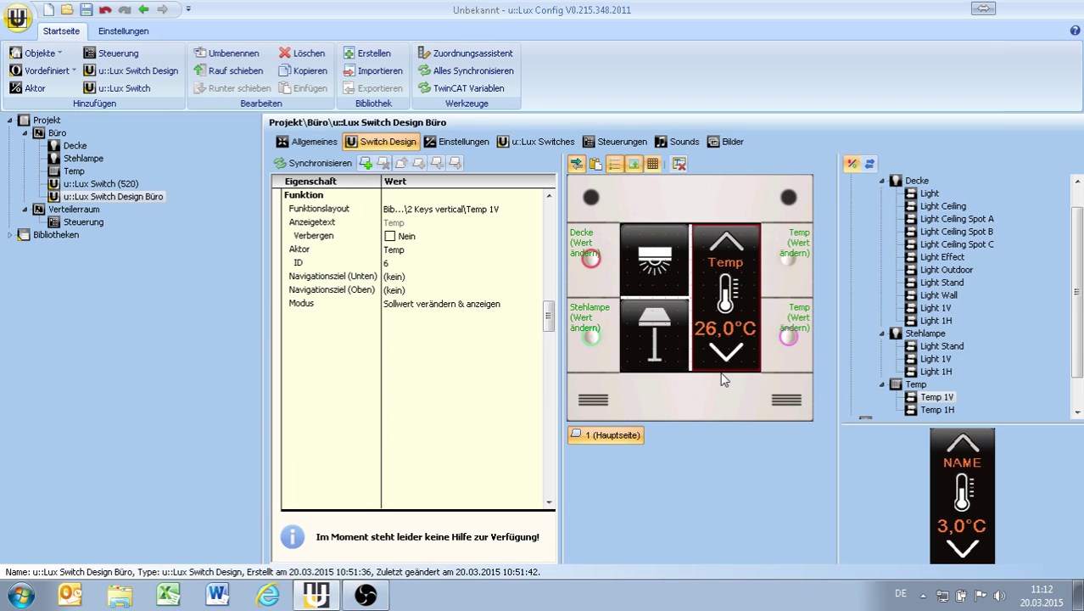
Test the Temp, Stehlampe and Decke functions with their keys on the switch preview.
click(789, 338)
click(788, 338)
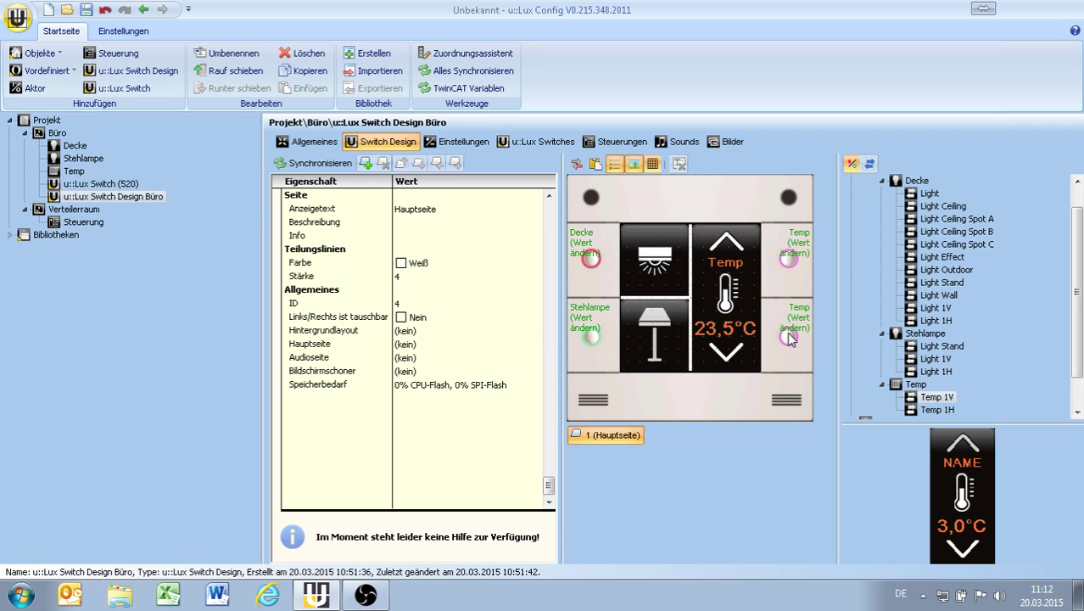
click(789, 338)
click(789, 337)
click(788, 257)
click(591, 337)
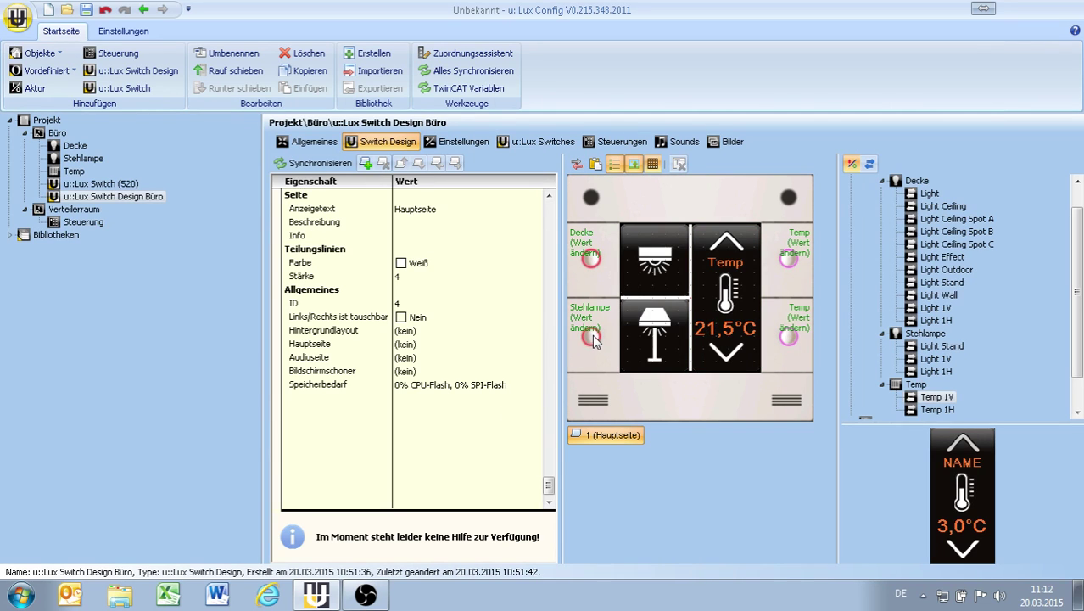
click(591, 258)
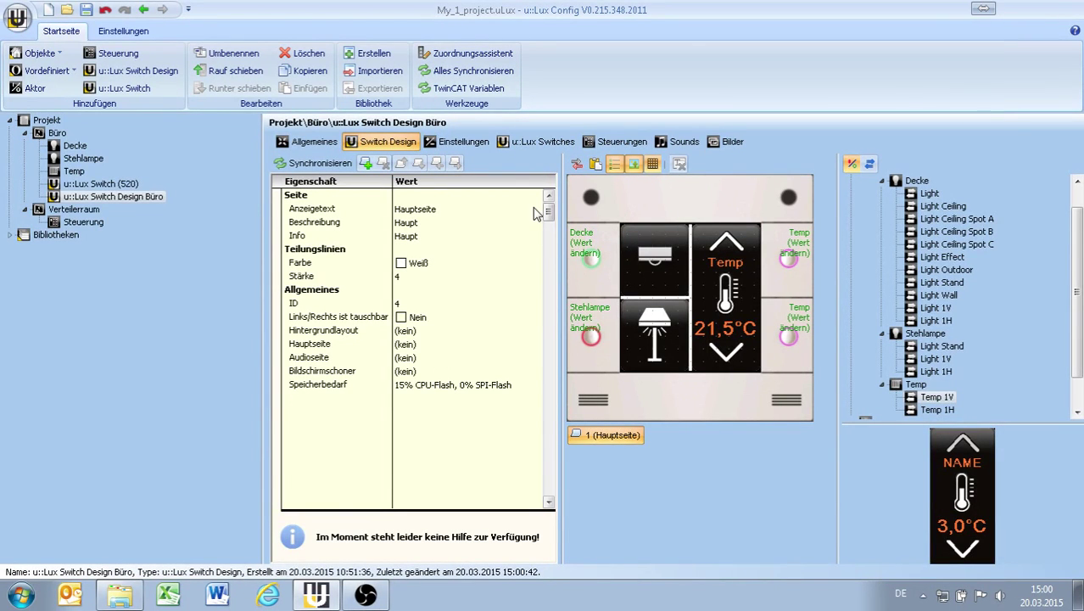
Assign the Büro design to u::Lux Switch (520) and to the Steuerung in the Verteilerraum.
click(523, 146)
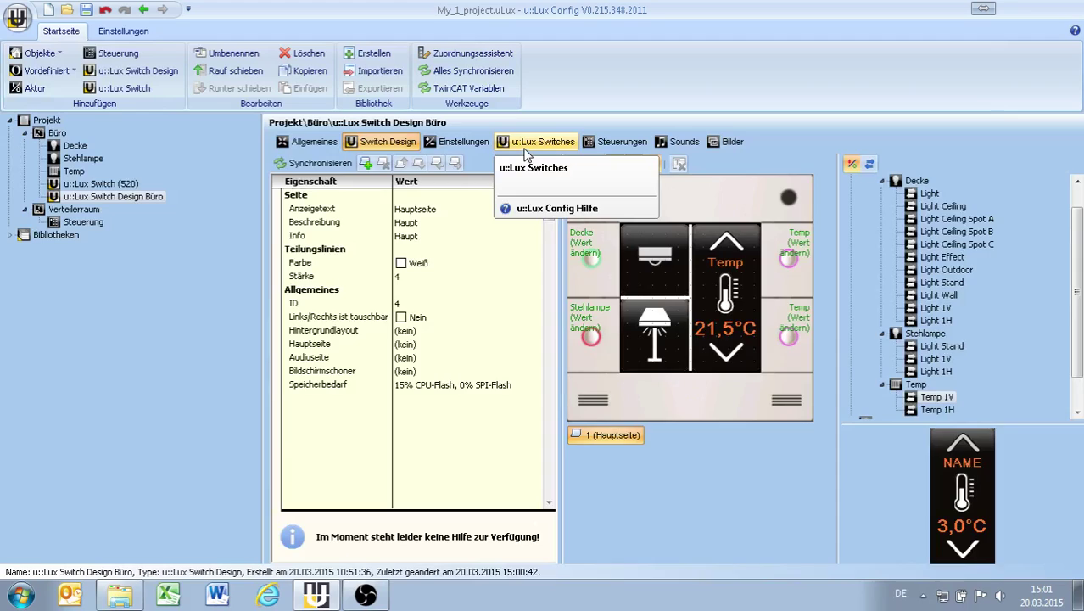
click(525, 146)
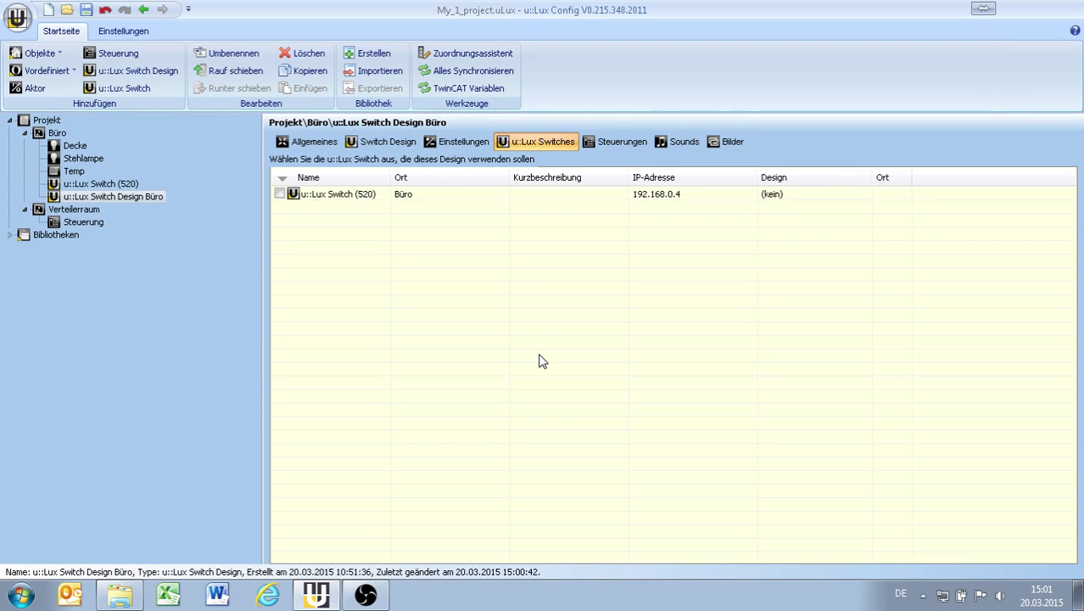
click(280, 194)
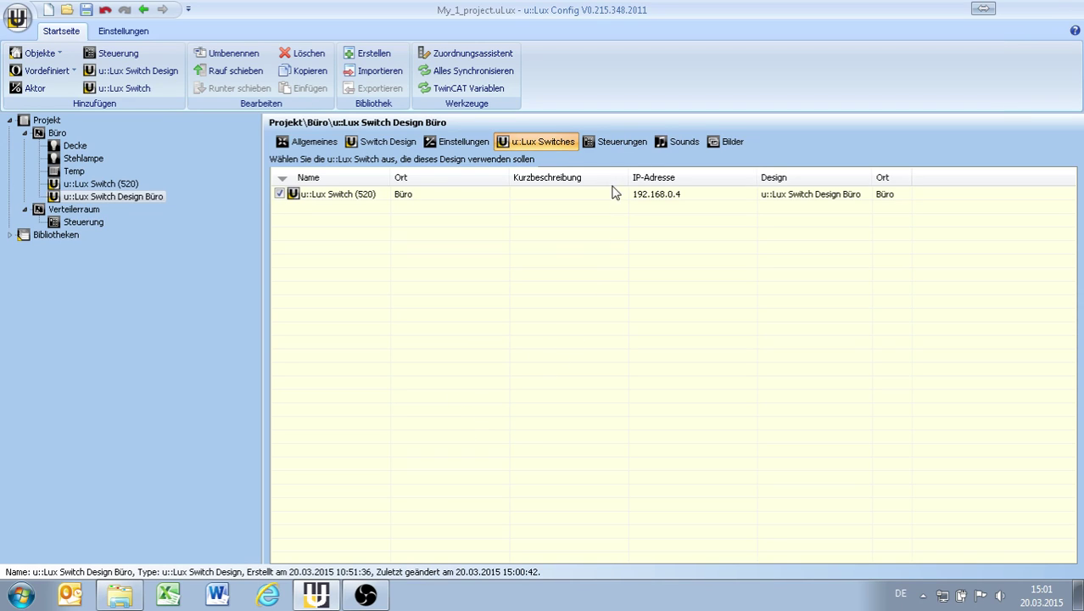
click(607, 148)
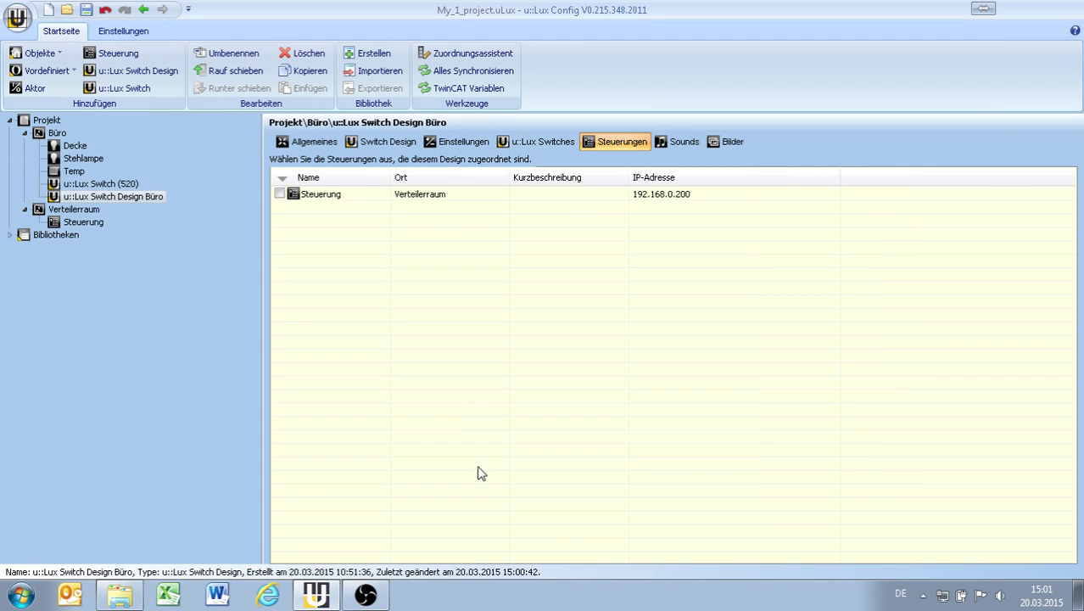
click(280, 194)
Return to the Büro switch design page and start synchronising the whole project with the u::Lux Switch.
click(379, 143)
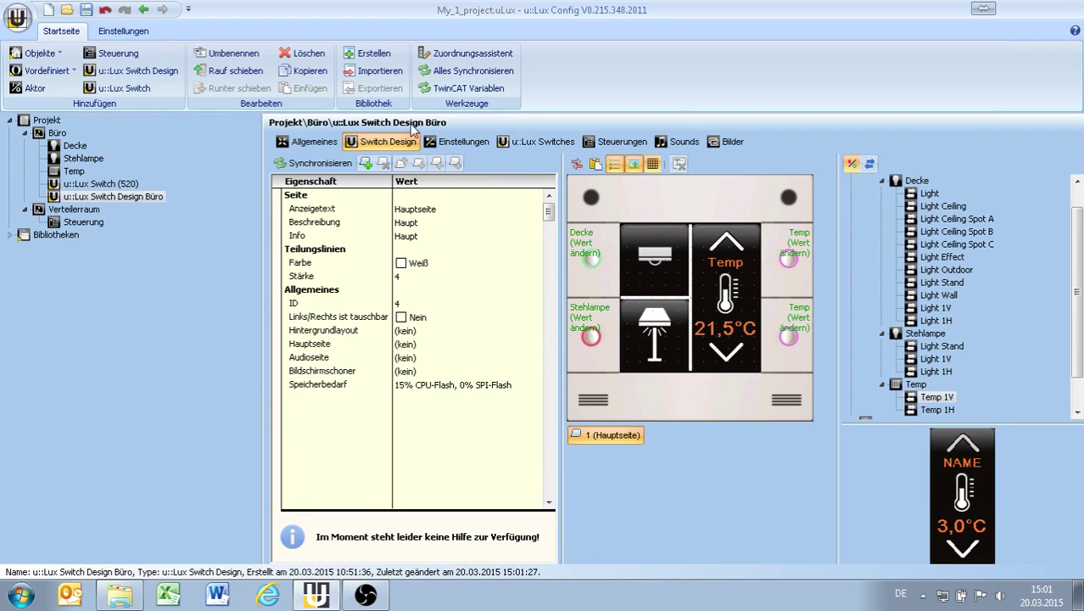
click(497, 78)
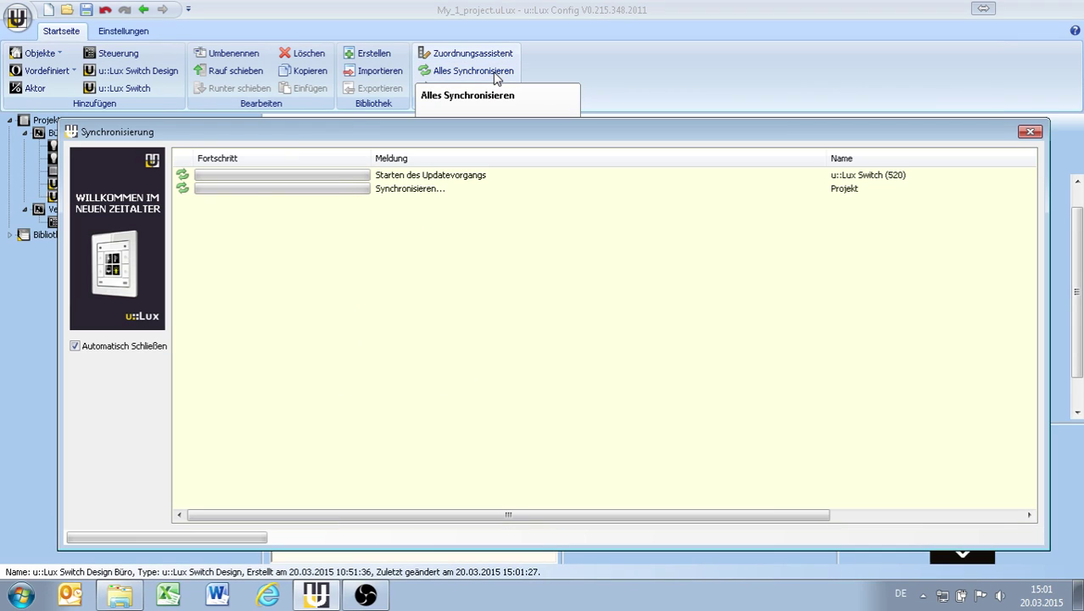